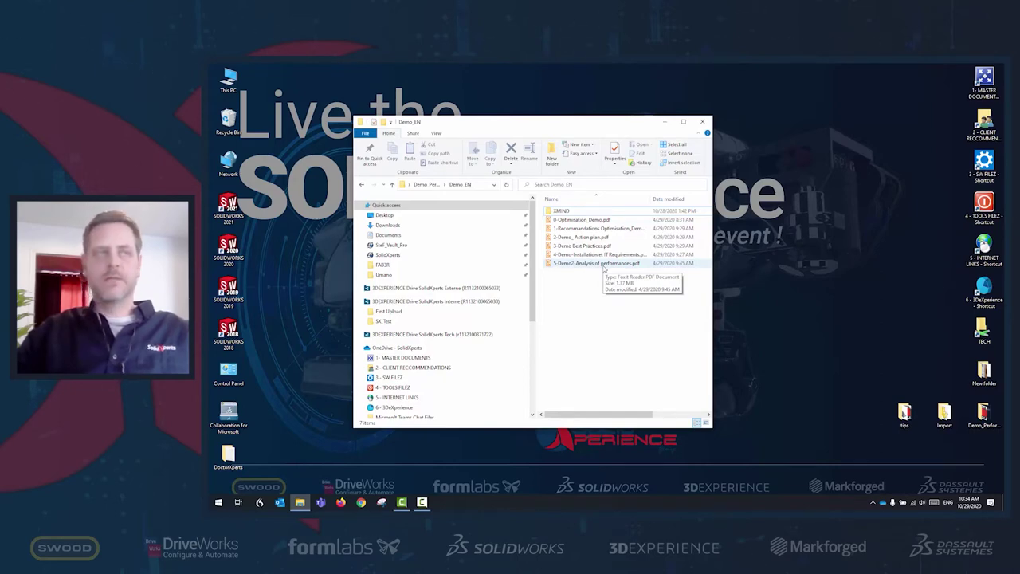
Launch SOLIDWORKS 2021 from its shortcut and dismiss the Welcome window
{"action": "double_click", "coordinate": [228, 209]}
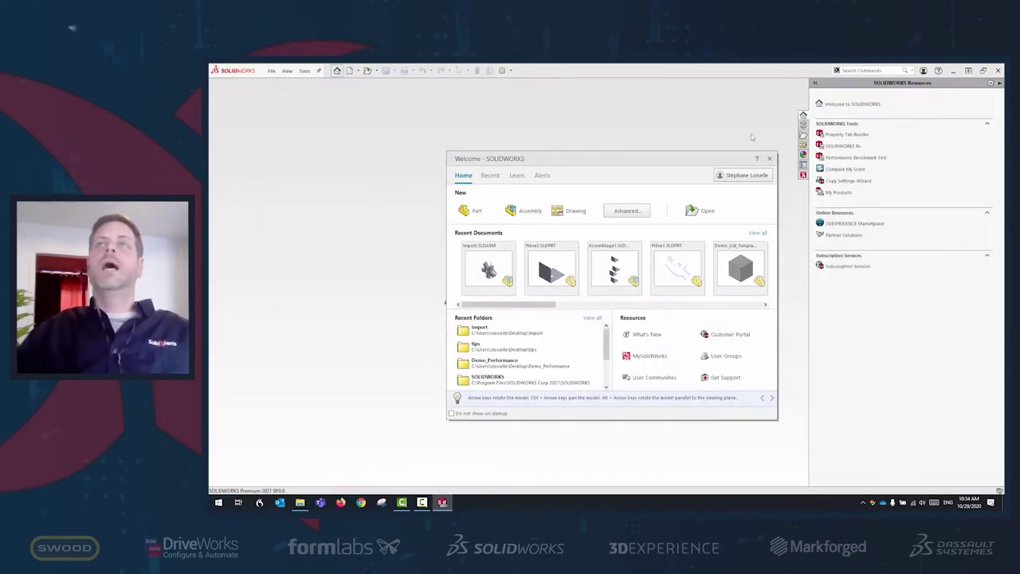
{"action": "left_click", "coordinate": [769, 159]}
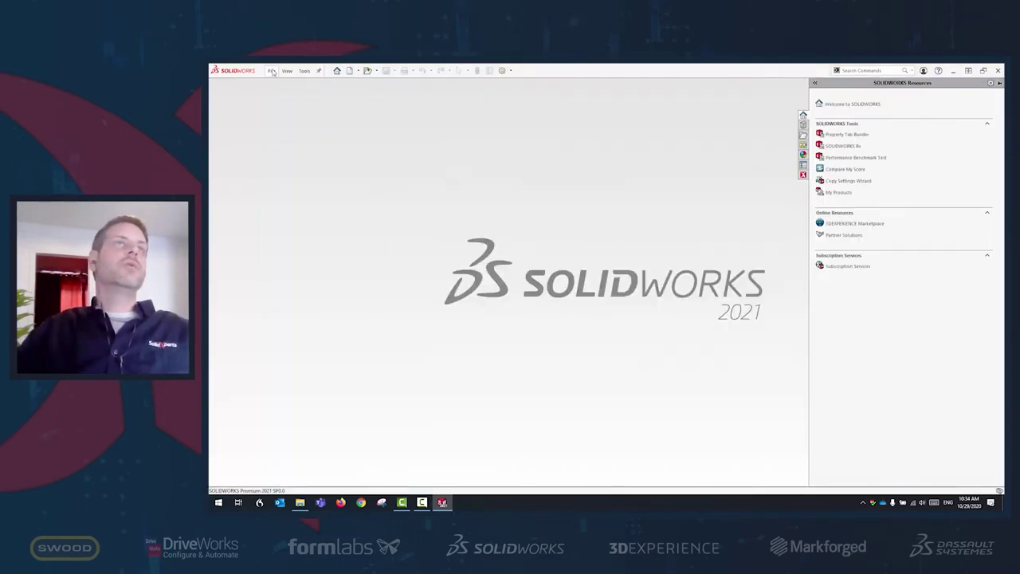
Open Assy Ball High Quality.SLDASM from the Desktop's Demo_Performance folder
{"action": "left_click", "coordinate": [271, 71]}
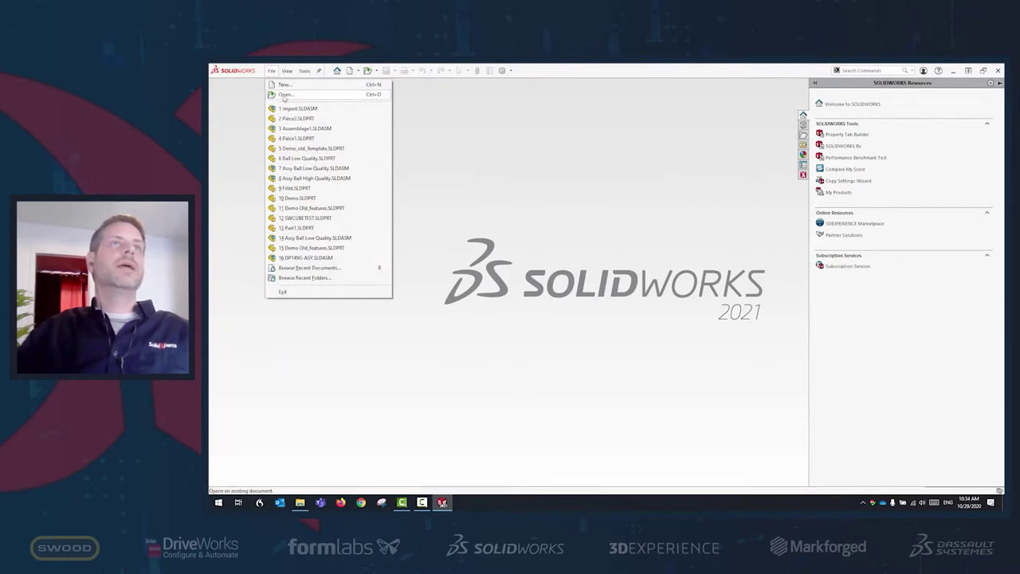
{"action": "left_click", "coordinate": [285, 94]}
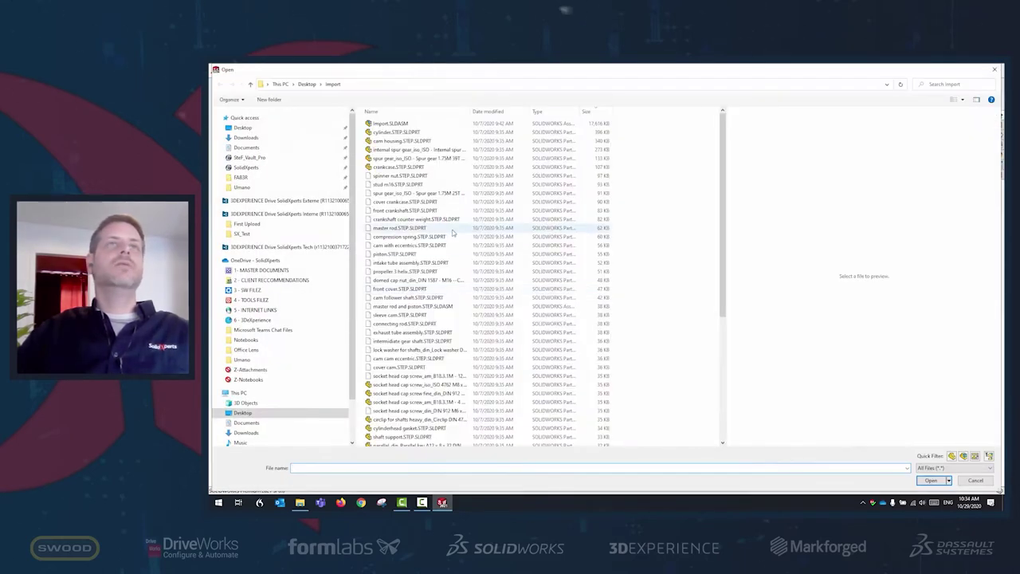
{"action": "left_click", "coordinate": [306, 85]}
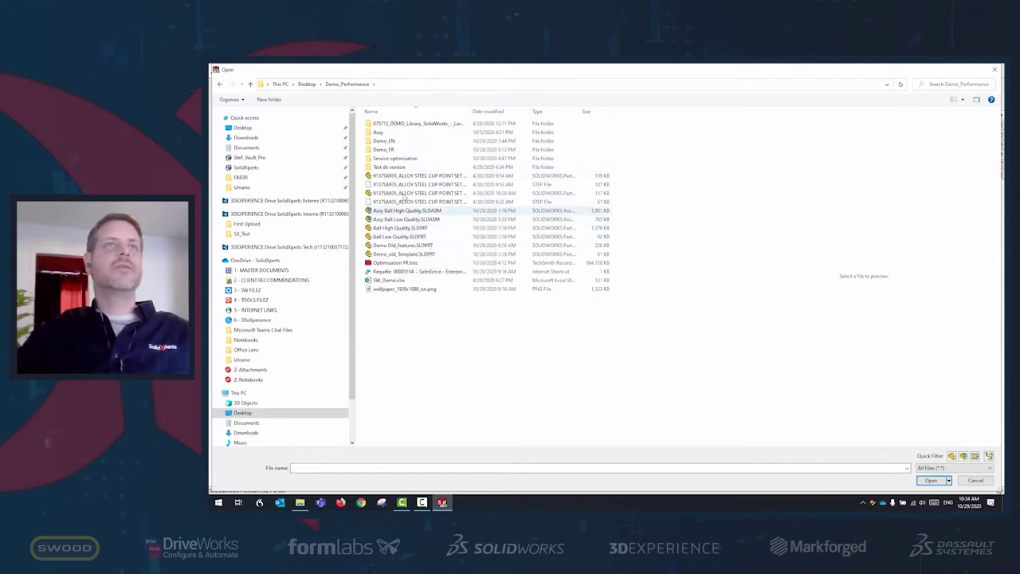
{"action": "left_click", "coordinate": [397, 211]}
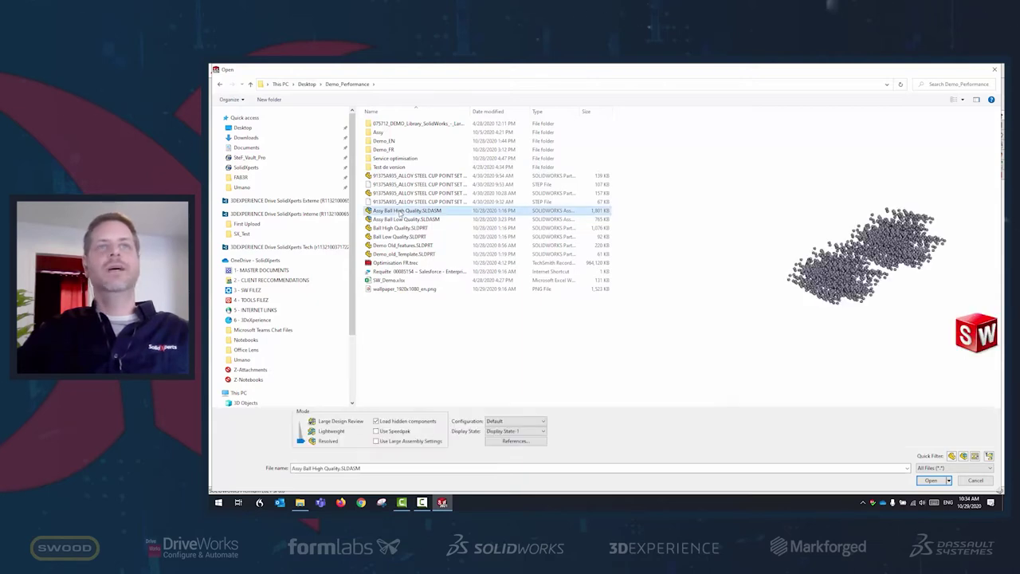
{"action": "left_click", "coordinate": [930, 480]}
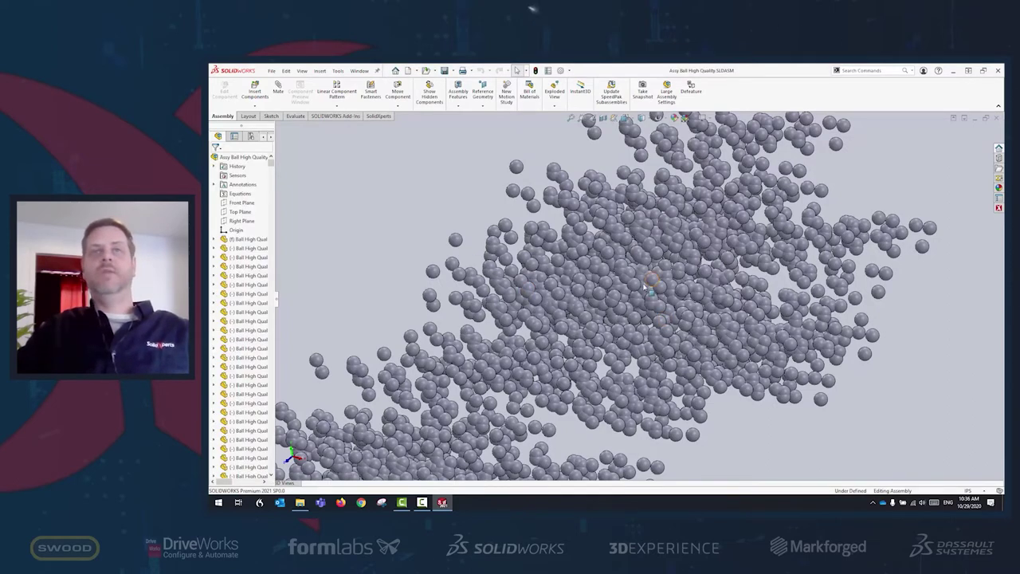
Let the ball assembly finish loading, then orbit the ball cloud to another angle
{"action": "middle_click_drag", "start_coordinate": [649, 278], "coordinate": [518, 299]}
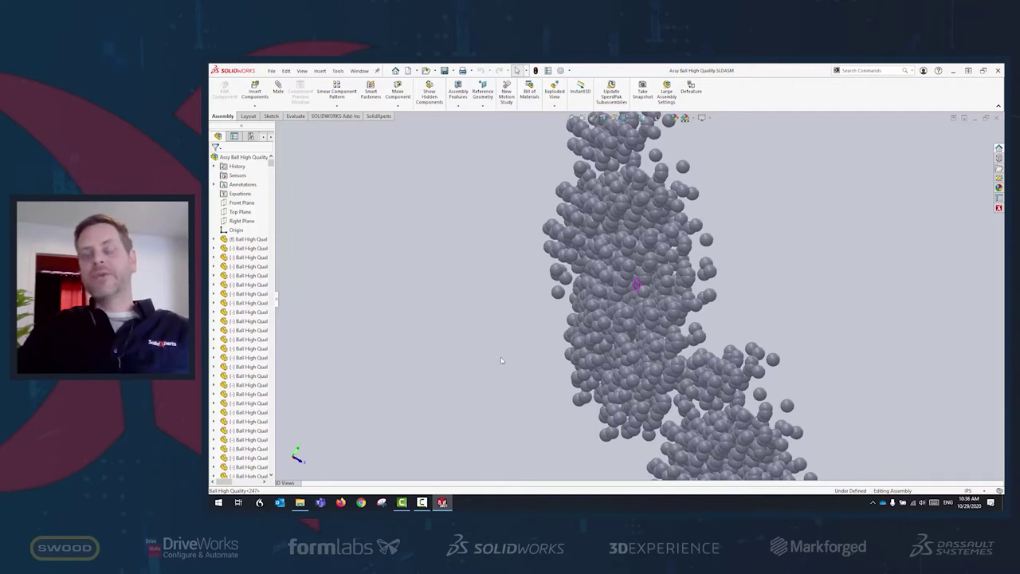
Rotate and zoom the view of the ball cloud, then select one ball
{"action": "key", "text": "ctrl+1"}
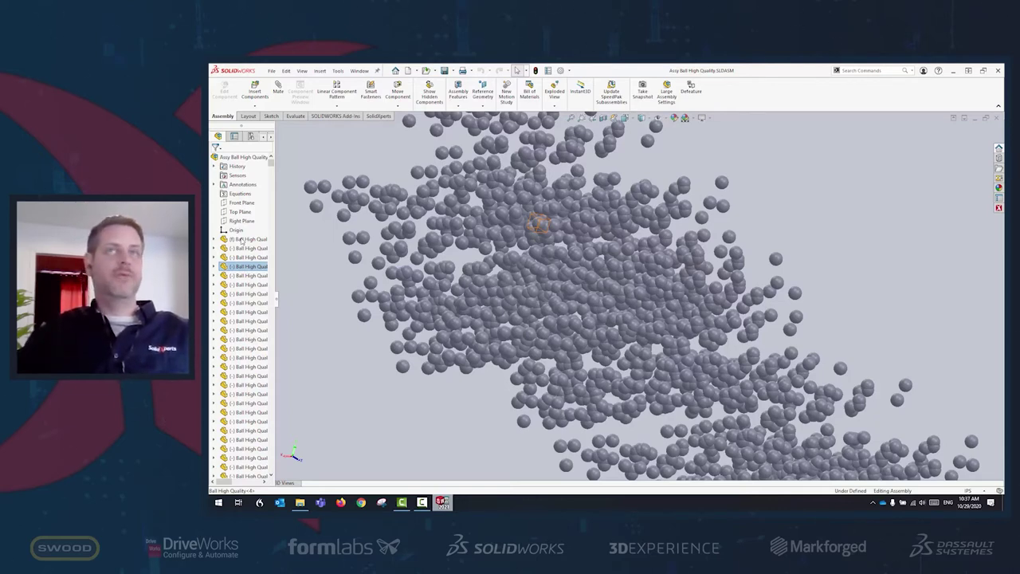
{"action": "left_click", "coordinate": [538, 226]}
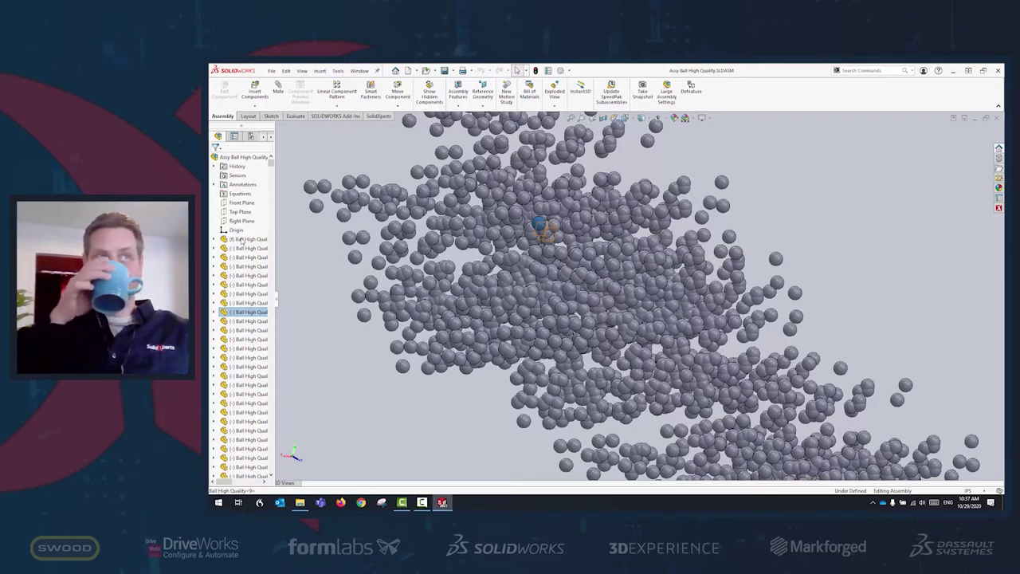
{"action": "key", "text": "Down"}
{"action": "key", "text": "Down"}
{"action": "key", "text": "Down"}
{"action": "key", "text": "Down"}
{"action": "key", "text": "Down"}
{"action": "key", "text": "Down"}
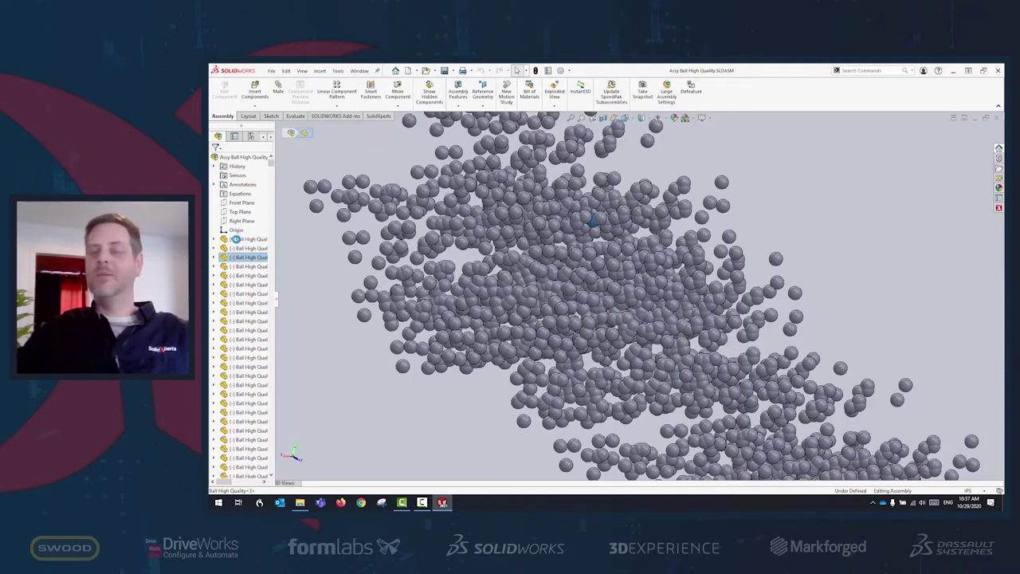
{"action": "left_click", "coordinate": [236, 239]}
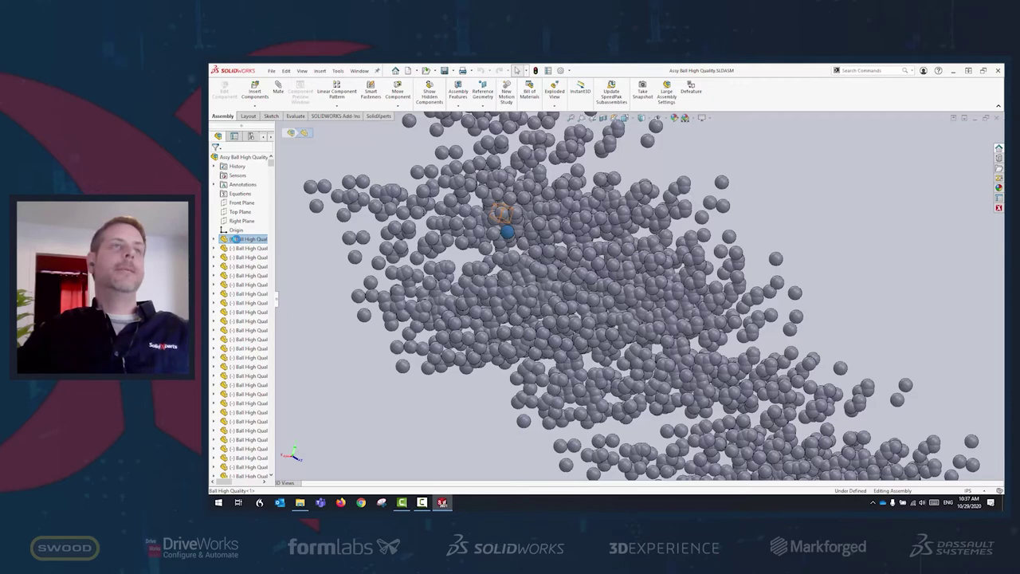
{"action": "left_click", "coordinate": [235, 239]}
Open one Ball High Quality part separately, orbit the sphere, then return to the assembly and widen its tree
{"action": "right_click", "coordinate": [236, 239]}
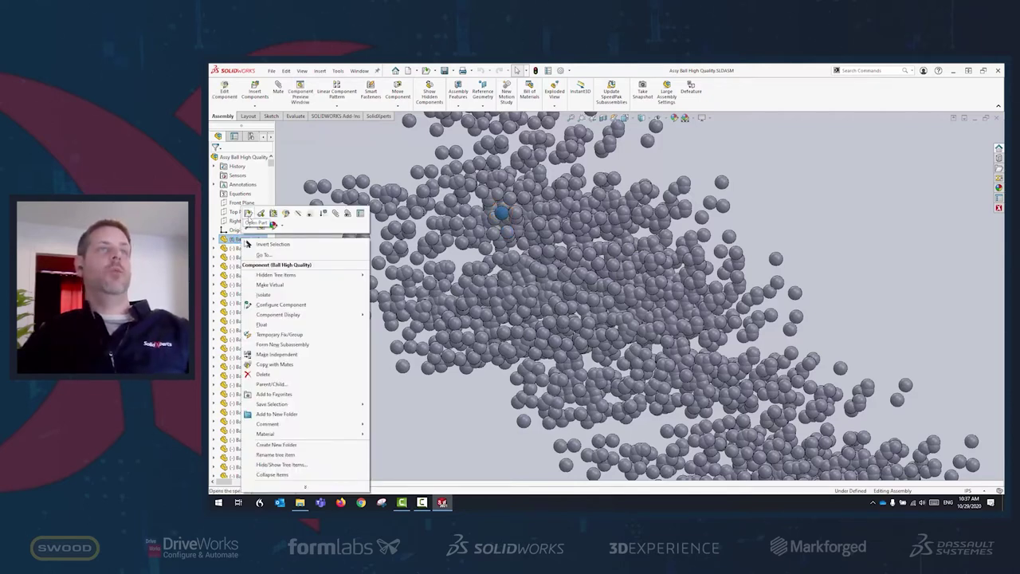
{"action": "left_click", "coordinate": [249, 215]}
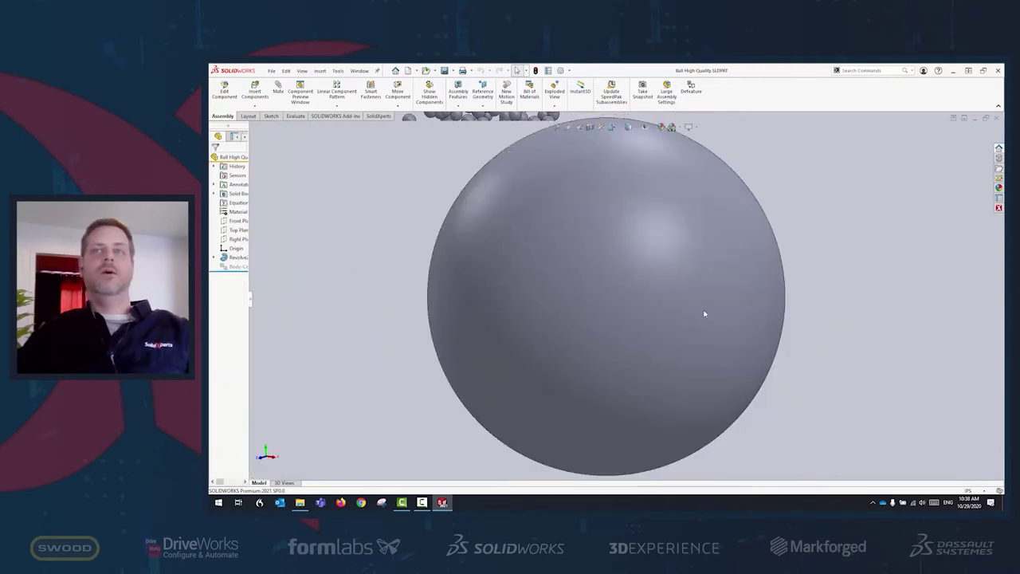
{"action": "scroll", "coordinate": [665, 311], "scroll_direction": "up", "scroll_amount": 5}
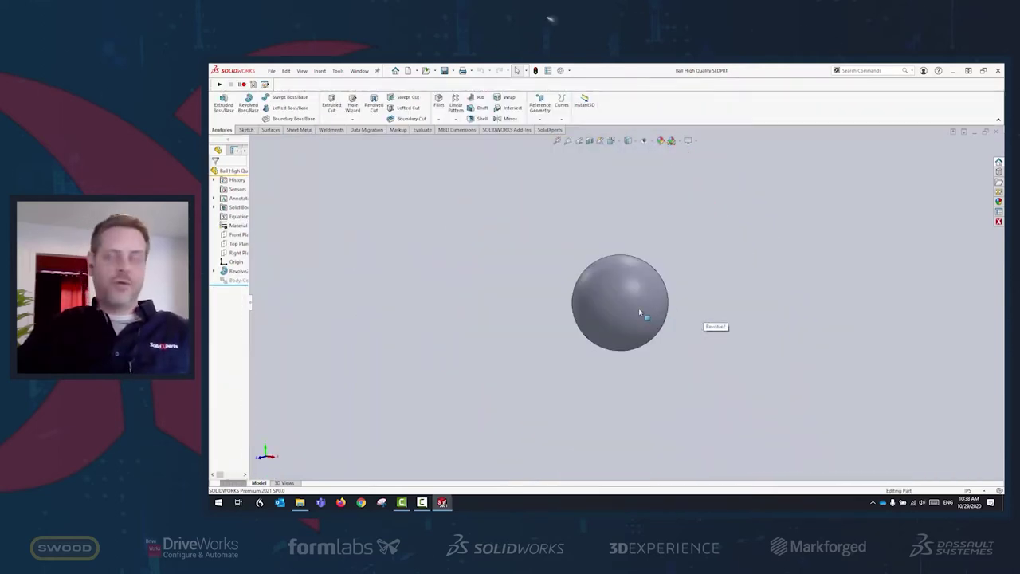
{"action": "mouse_move", "coordinate": [687, 297]}
{"action": "middle_mouse_down"}
{"action": "mouse_move", "coordinate": [506, 320]}
{"action": "mouse_move", "coordinate": [791, 311]}
{"action": "mouse_move", "coordinate": [712, 216]}
{"action": "mouse_move", "coordinate": [629, 195]}
{"action": "mouse_move", "coordinate": [828, 249]}
{"action": "middle_mouse_up"}
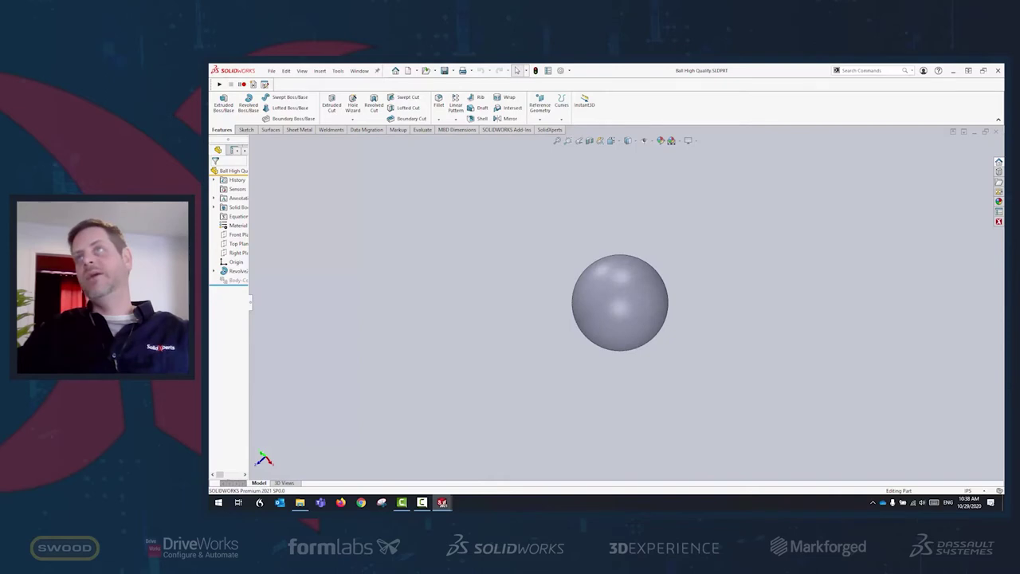
{"action": "key", "text": "ctrl+Tab"}
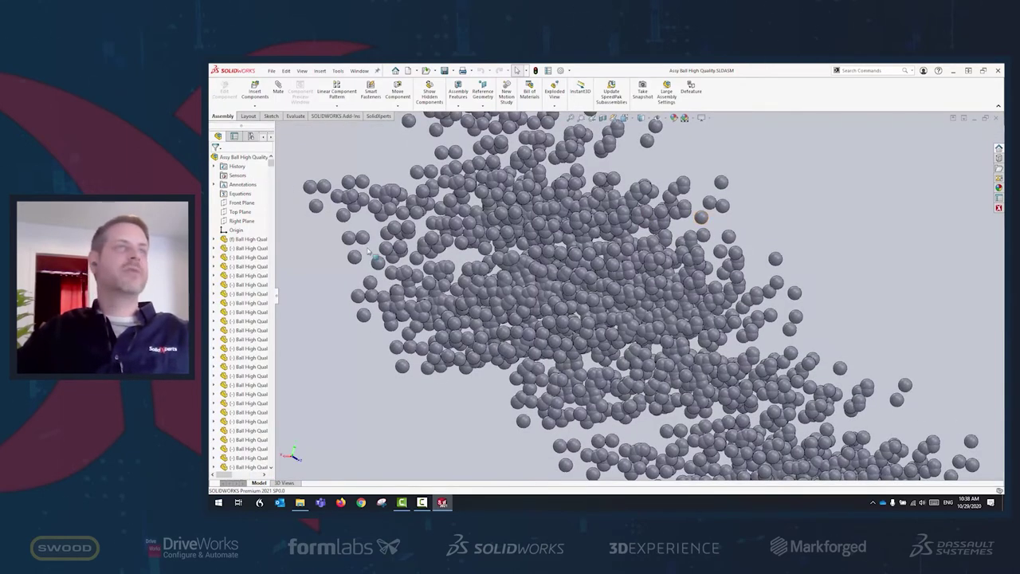
{"action": "left_click_drag", "start_coordinate": [282, 297], "coordinate": [386, 297]}
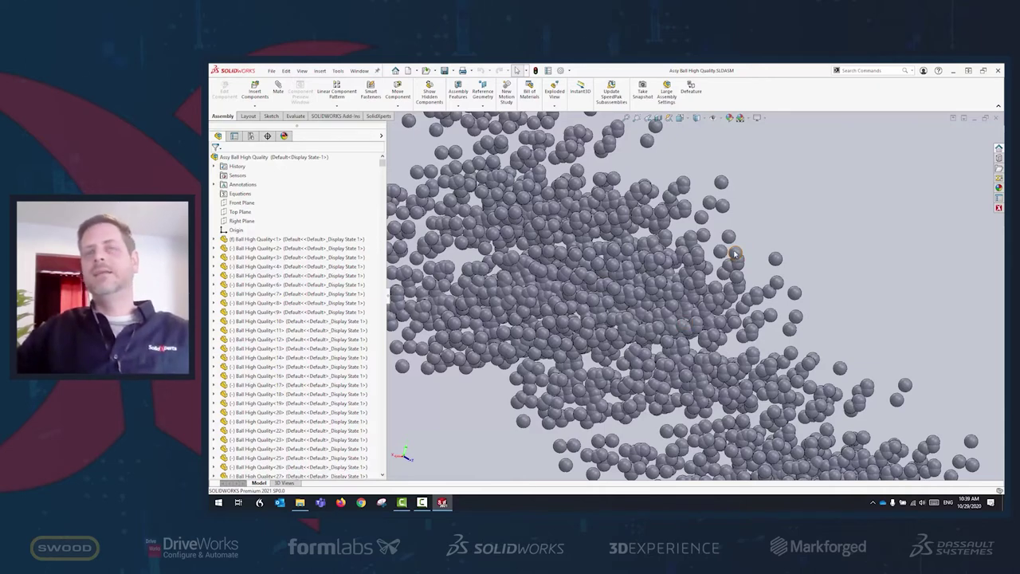
Select Ball High Quality<1> in the widened tree and bring up its context menu
{"action": "left_click", "coordinate": [261, 240]}
{"action": "right_click", "coordinate": [262, 240]}
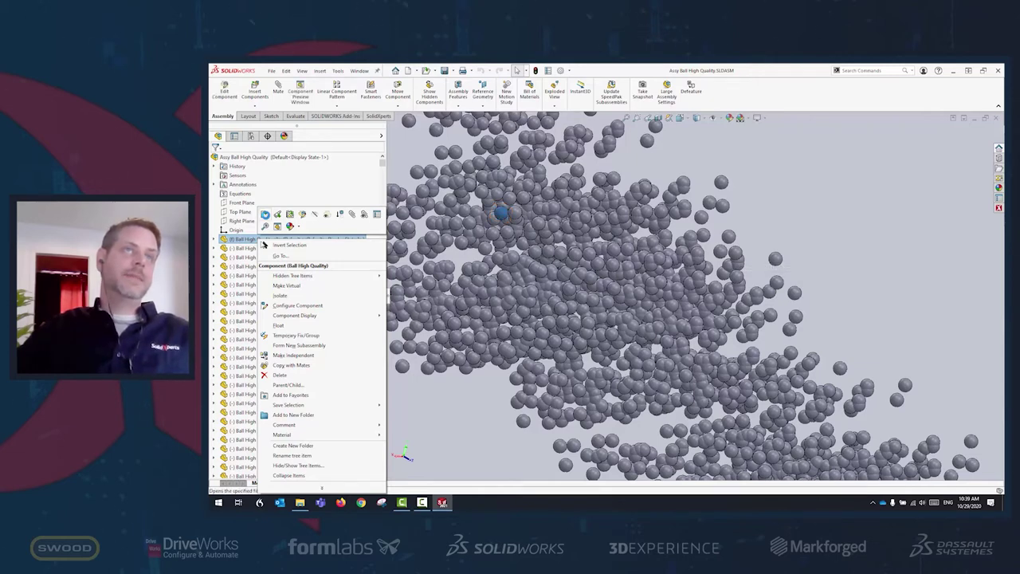
Open Ball High Quality<1> as its own part, zoom to fit, and widen its feature tree
{"action": "left_click", "coordinate": [277, 226]}
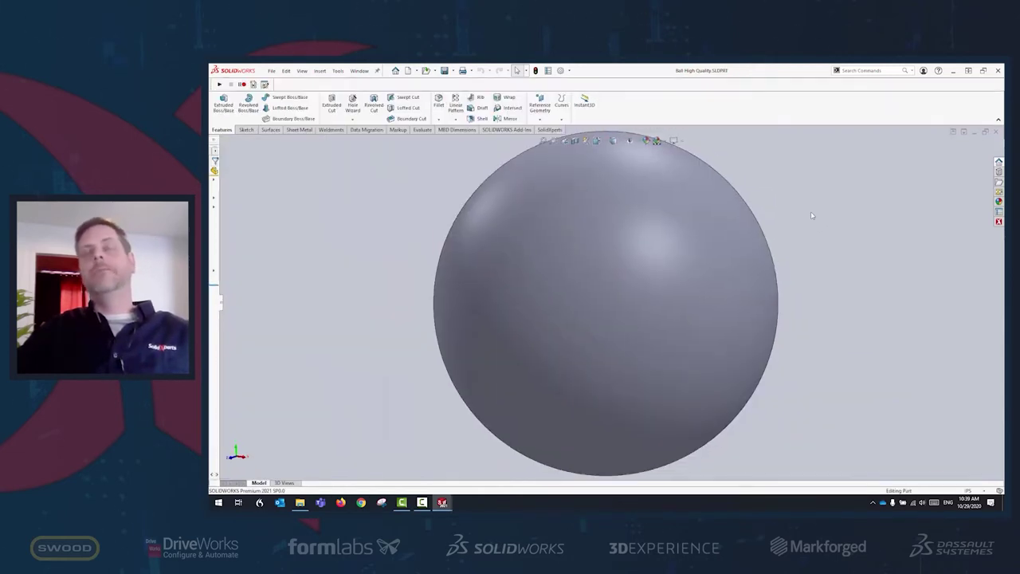
{"action": "key", "text": "f"}
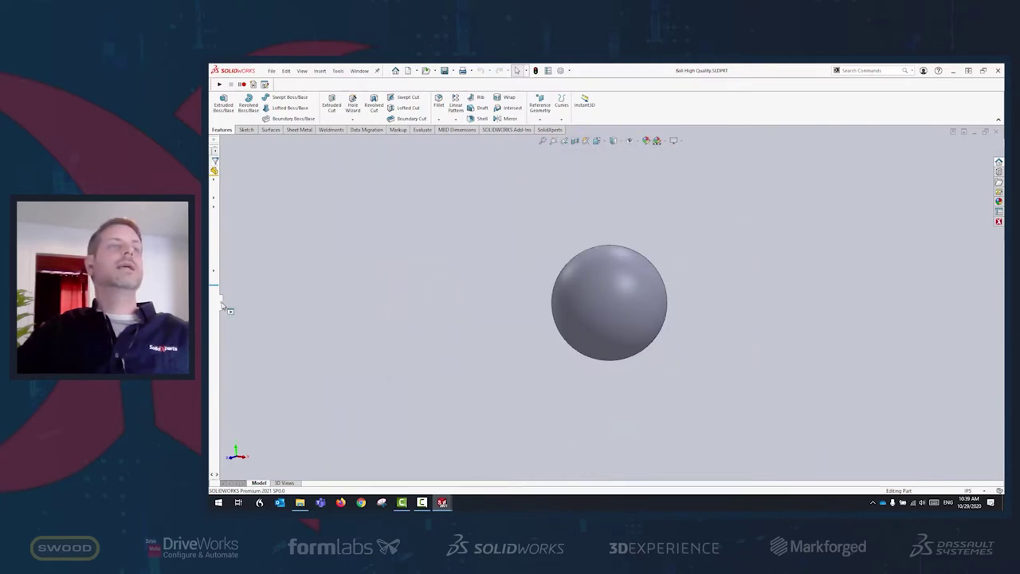
{"action": "left_click_drag", "start_coordinate": [222, 305], "coordinate": [330, 306]}
{"action": "left_click", "coordinate": [560, 70]}
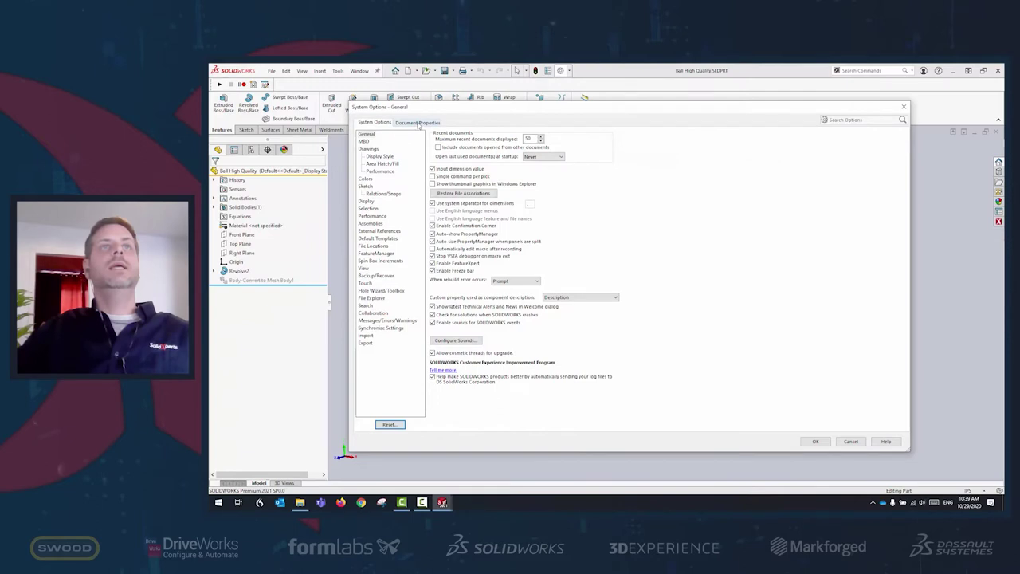
Set the part's Image Quality shaded and draft slider near High (deviation 0.00391678in) and apply
{"action": "left_click", "coordinate": [417, 123]}
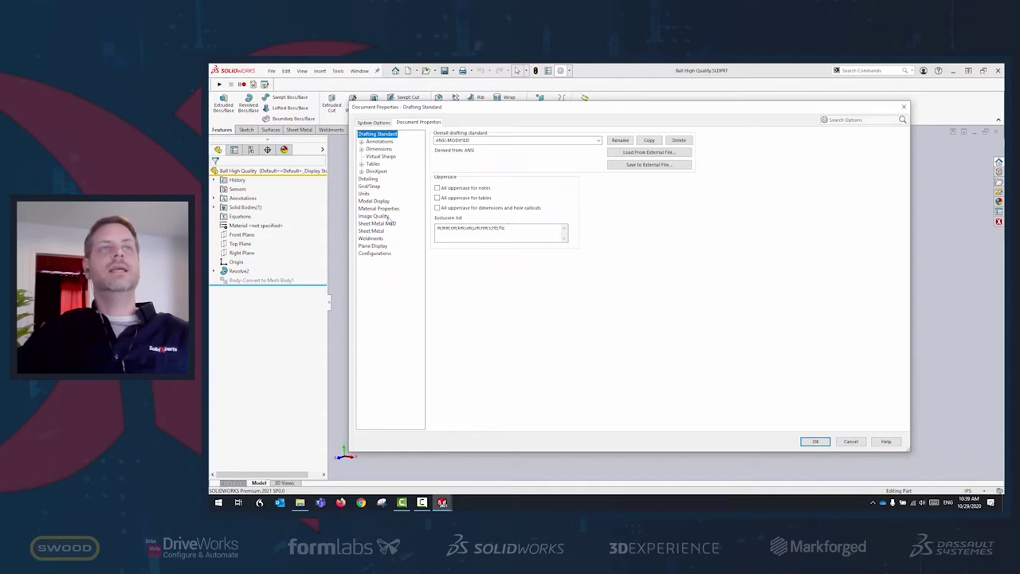
{"action": "left_click", "coordinate": [382, 218]}
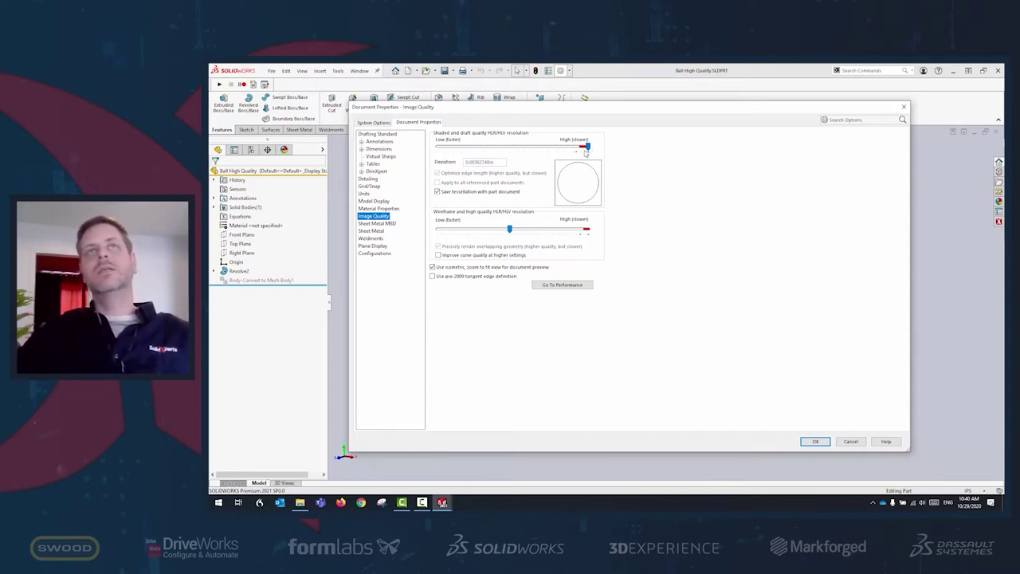
{"action": "left_click_drag", "start_coordinate": [588, 147], "coordinate": [525, 157]}
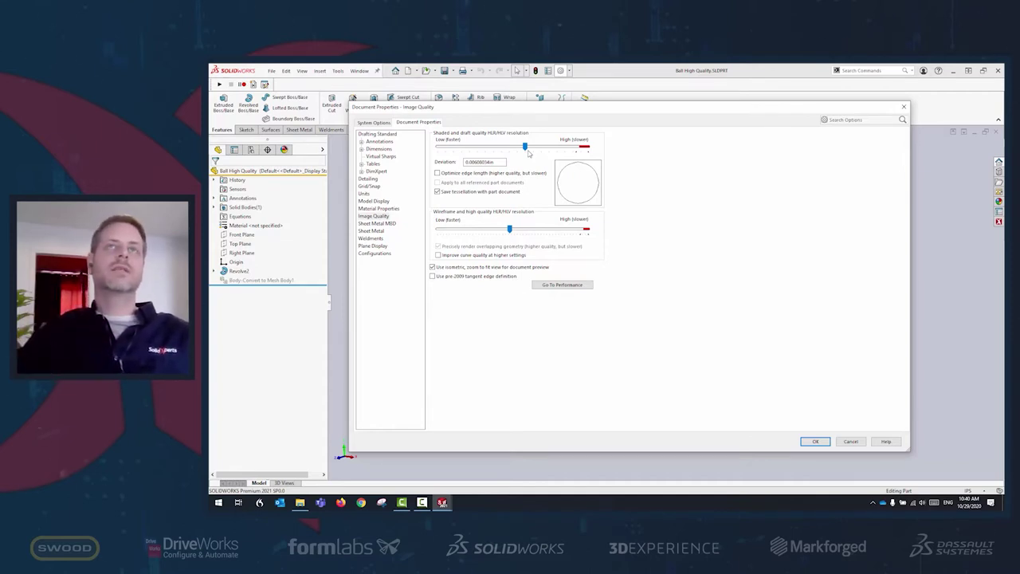
{"action": "left_click_drag", "start_coordinate": [524, 147], "coordinate": [576, 155]}
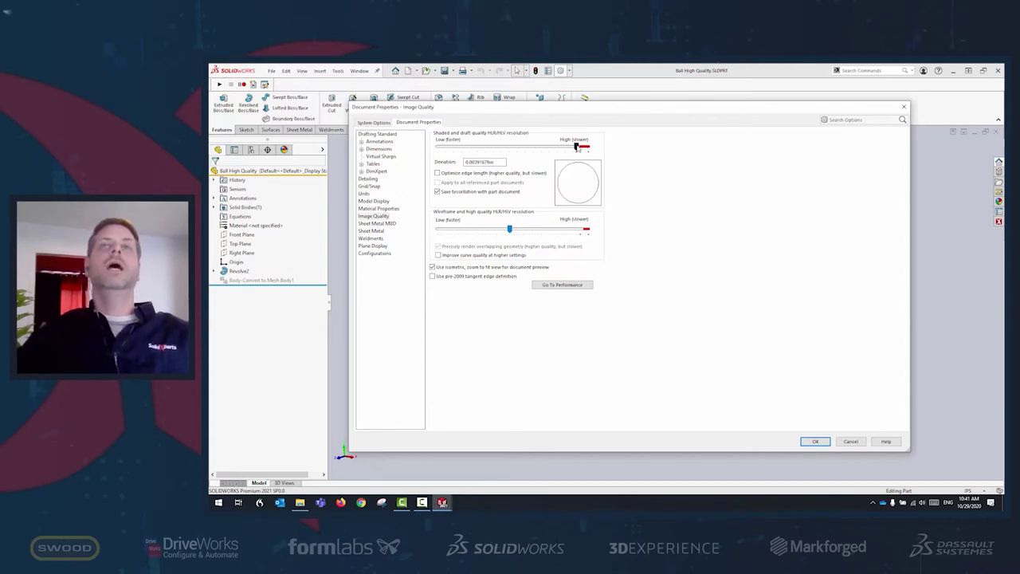
{"action": "left_click", "coordinate": [815, 442]}
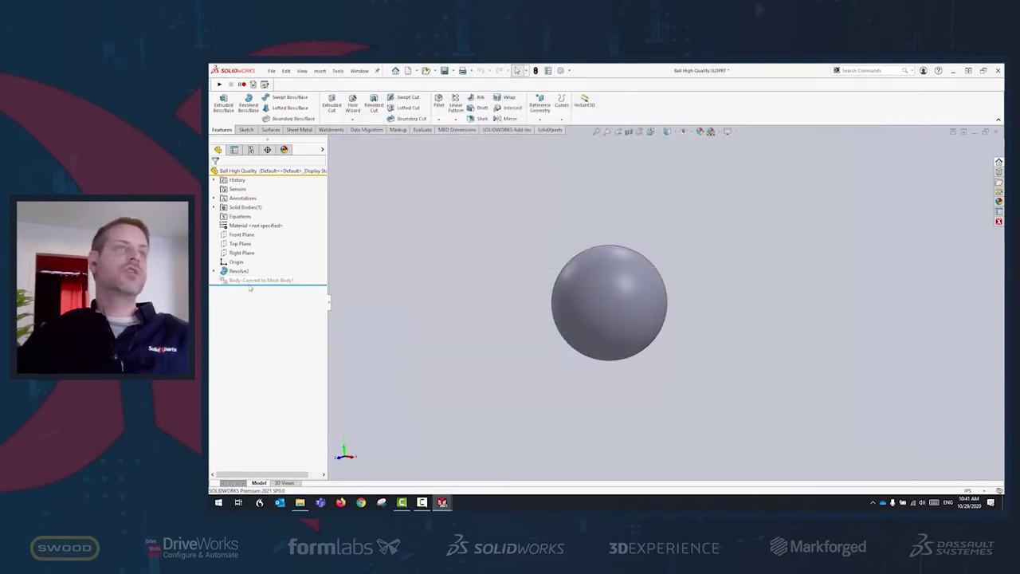
Unsuppress Body-Convert to Mesh Body1 so the ball shows as a mesh, zooming in and out on it
{"action": "right_click", "coordinate": [247, 281]}
{"action": "left_click", "coordinate": [273, 253]}
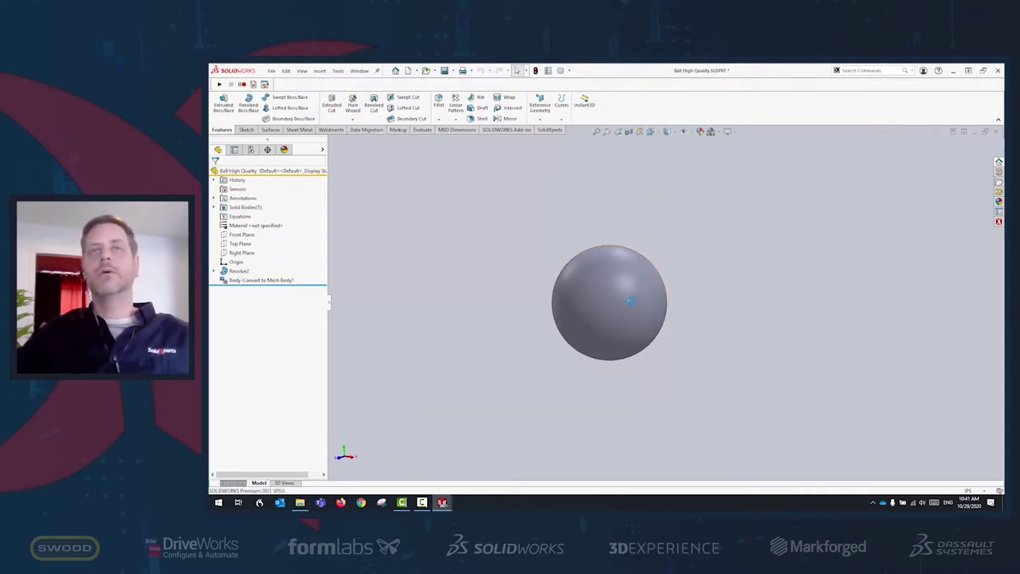
{"action": "left_click", "coordinate": [247, 280]}
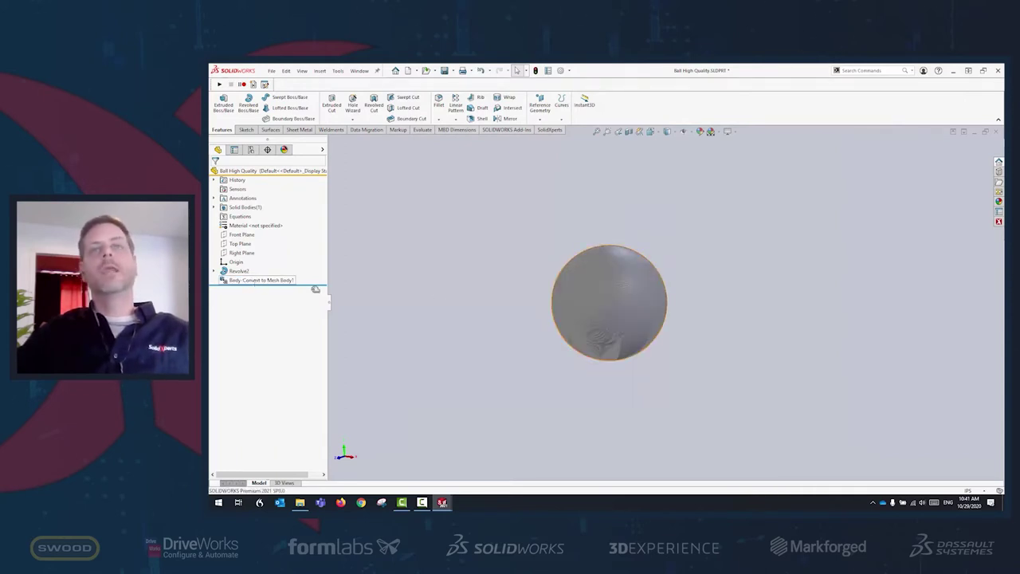
{"action": "scroll", "coordinate": [634, 284], "scroll_direction": "down", "scroll_amount": 3}
{"action": "scroll", "coordinate": [641, 291], "scroll_direction": "down", "scroll_amount": 5}
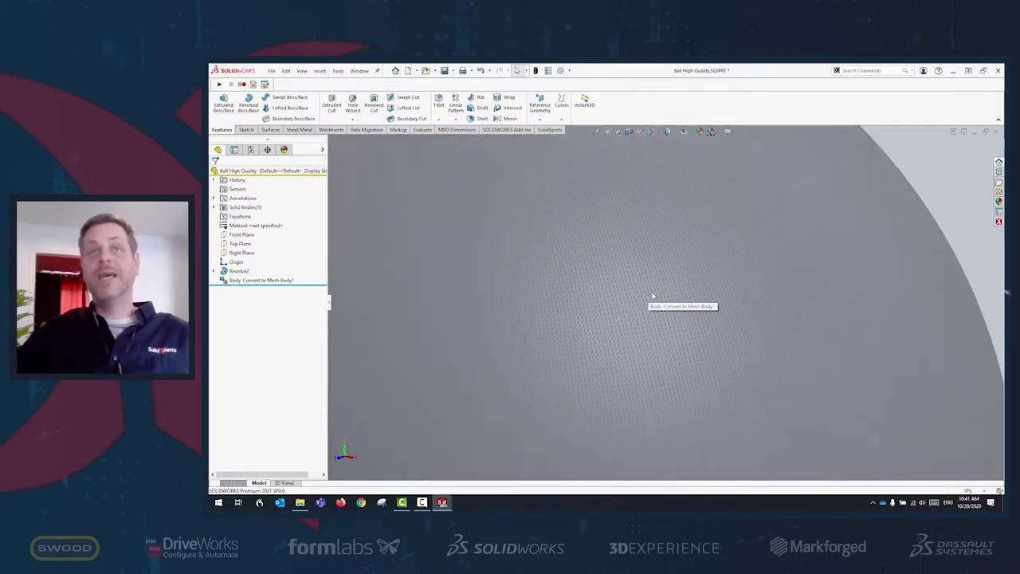
{"action": "scroll", "coordinate": [649, 298], "scroll_direction": "up", "scroll_amount": 5}
{"action": "scroll", "coordinate": [653, 355], "scroll_direction": "up", "scroll_amount": 2}
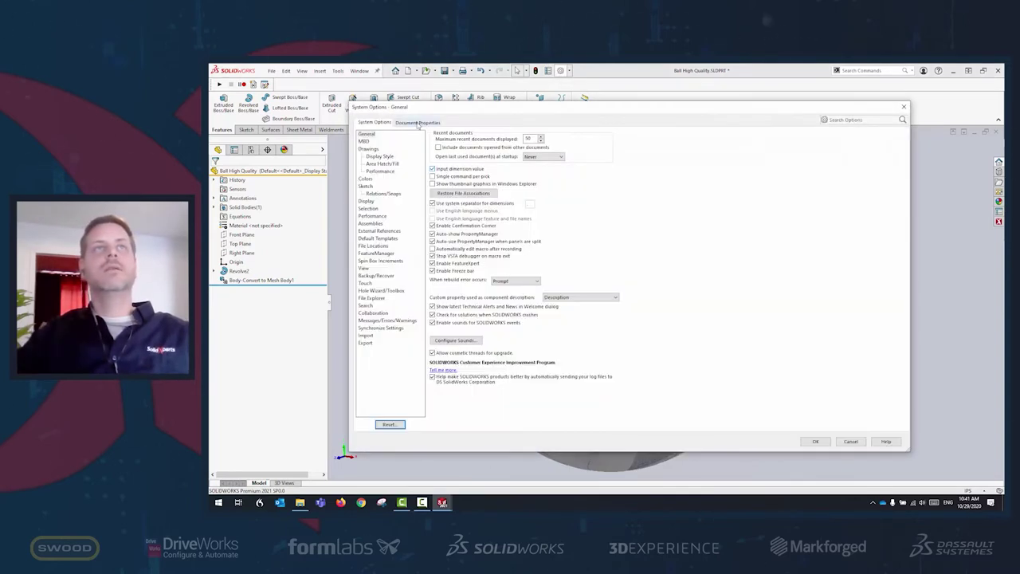
Confirm the Image Quality setting is still near High and close the options dialog
{"action": "left_click", "coordinate": [418, 122]}
{"action": "left_click", "coordinate": [374, 215]}
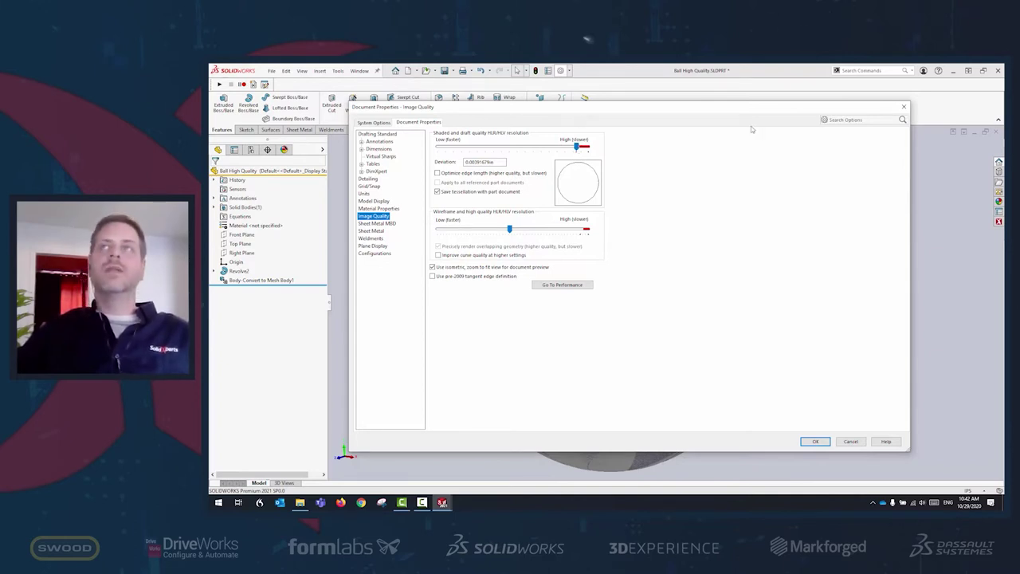
{"action": "left_click", "coordinate": [904, 106]}
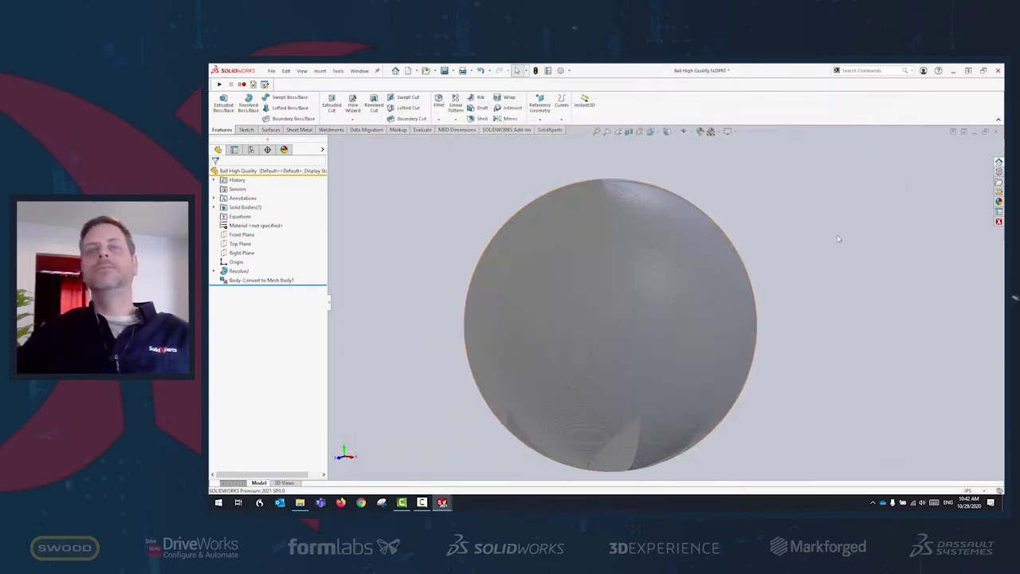
Zoom in to inspect the densely faceted mesh sphere, then close the ball part
{"action": "scroll", "coordinate": [670, 346], "scroll_direction": "down", "scroll_amount": 3}
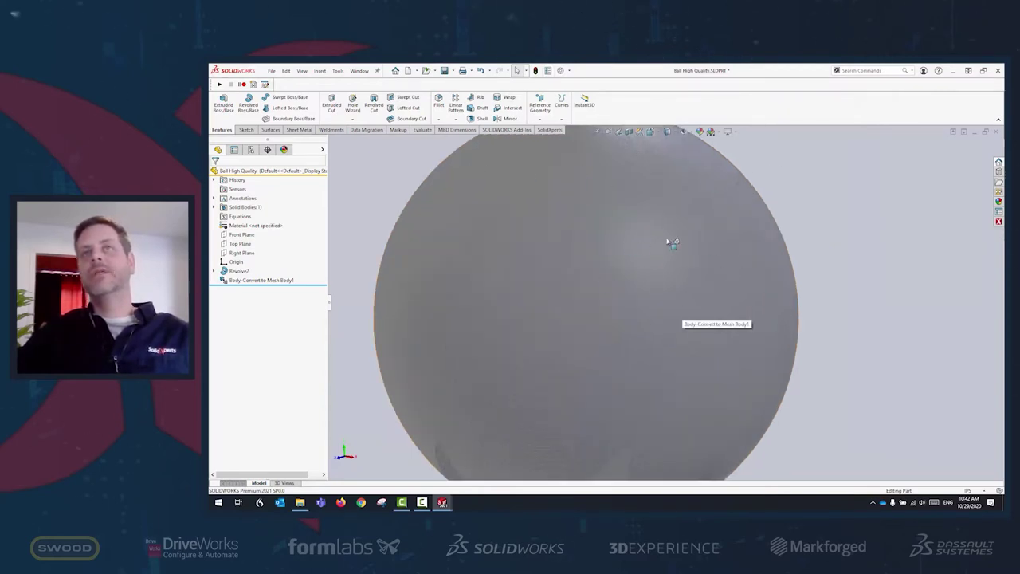
{"action": "scroll", "coordinate": [667, 242], "scroll_direction": "down", "scroll_amount": 2}
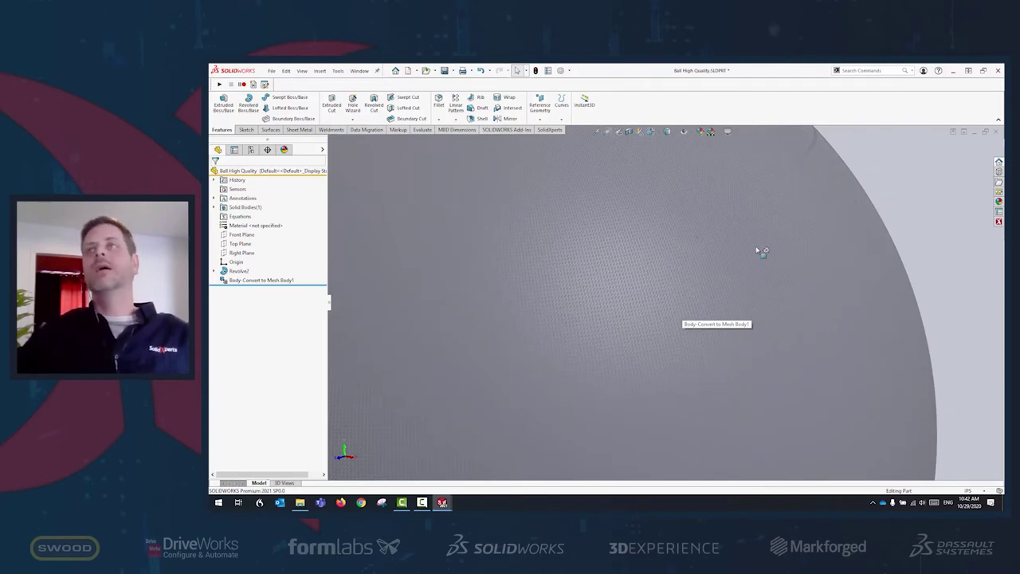
{"action": "scroll", "coordinate": [694, 269], "scroll_direction": "down", "scroll_amount": 1}
{"action": "scroll", "coordinate": [696, 268], "scroll_direction": "down", "scroll_amount": 1}
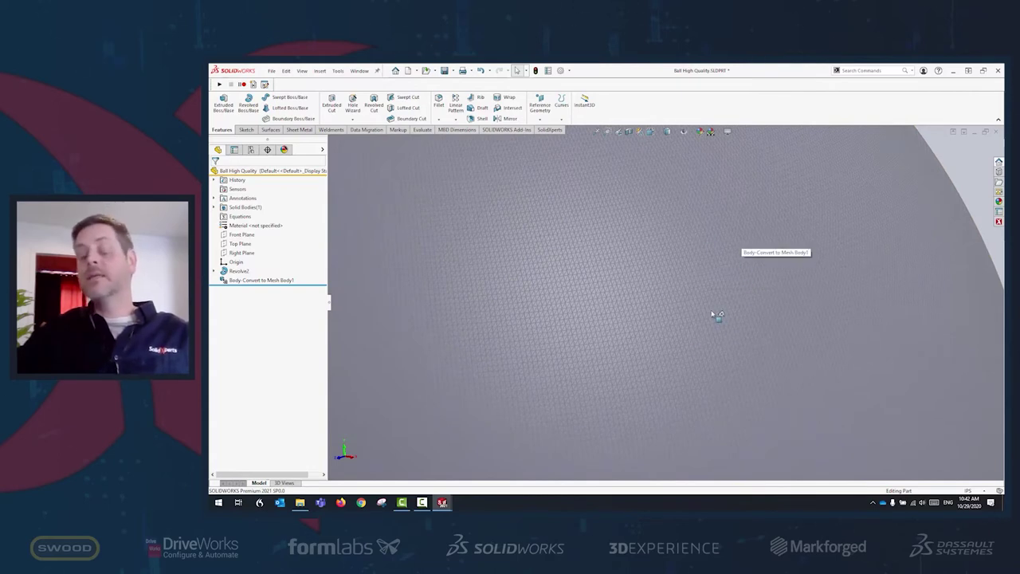
{"action": "left_click", "coordinate": [988, 131]}
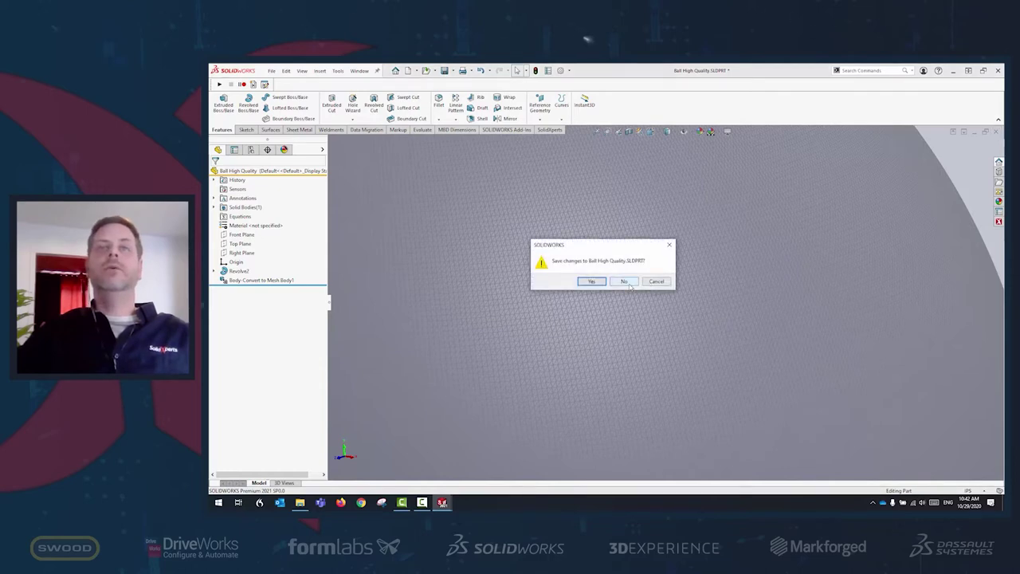
Discard the ball part's changes and close the Assy Ball High Quality assembly without saving
{"action": "left_click", "coordinate": [624, 283]}
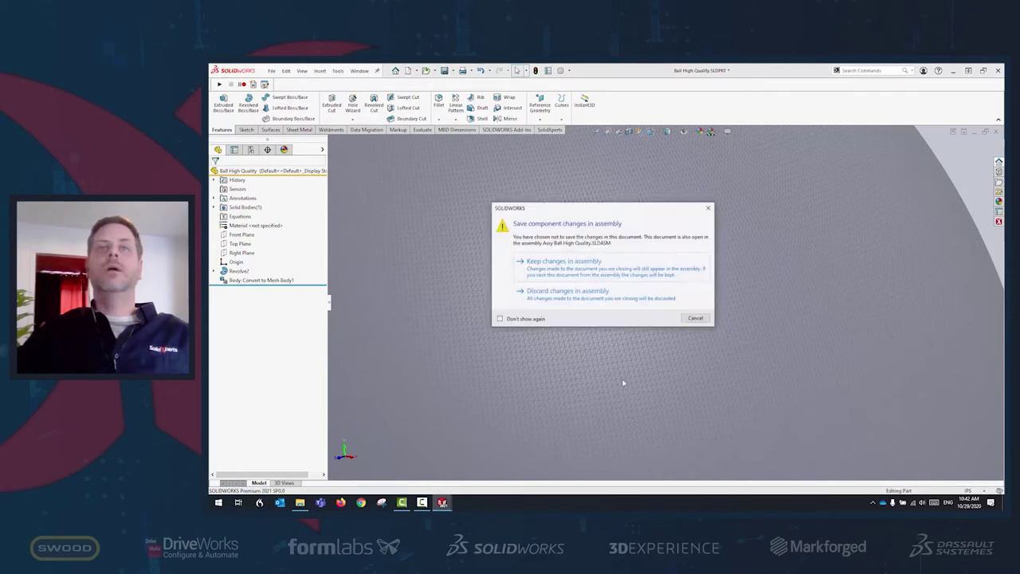
{"action": "left_click", "coordinate": [571, 299]}
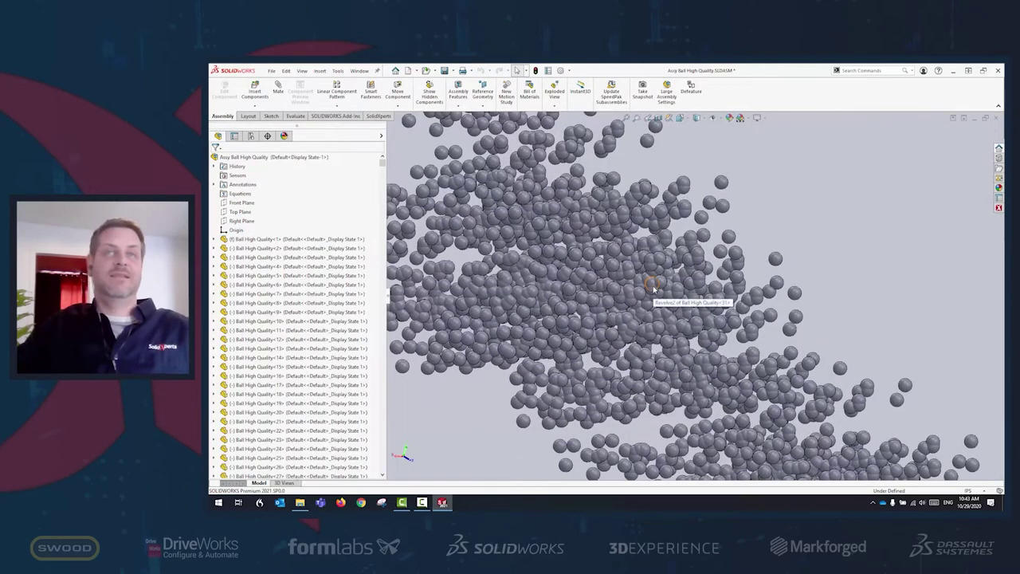
{"action": "left_click", "coordinate": [994, 119]}
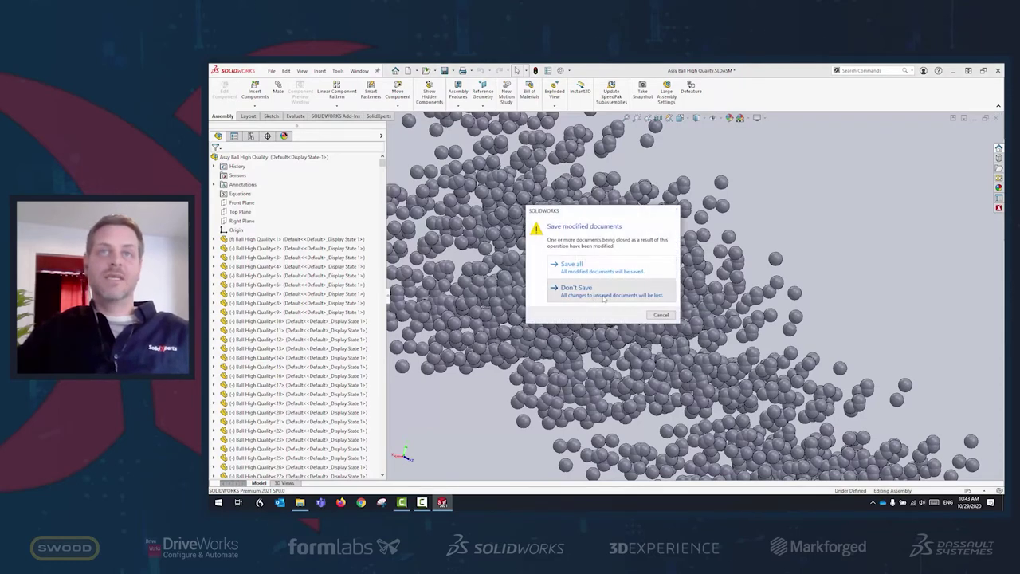
{"action": "left_click", "coordinate": [597, 291]}
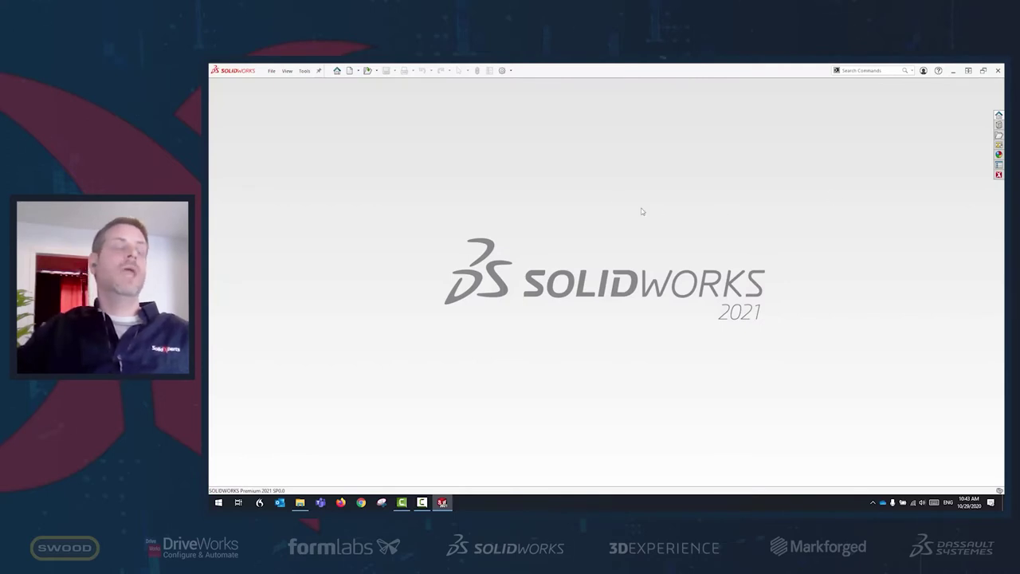
Open the Assy Ball Low Quality.SLDASM assembly
{"action": "left_click", "coordinate": [272, 70]}
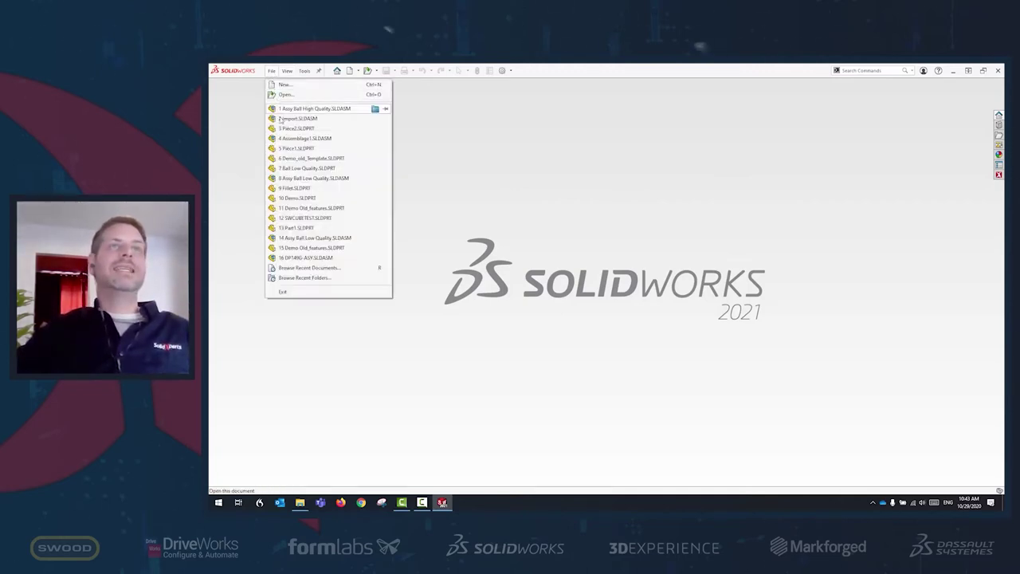
{"action": "left_click", "coordinate": [285, 94]}
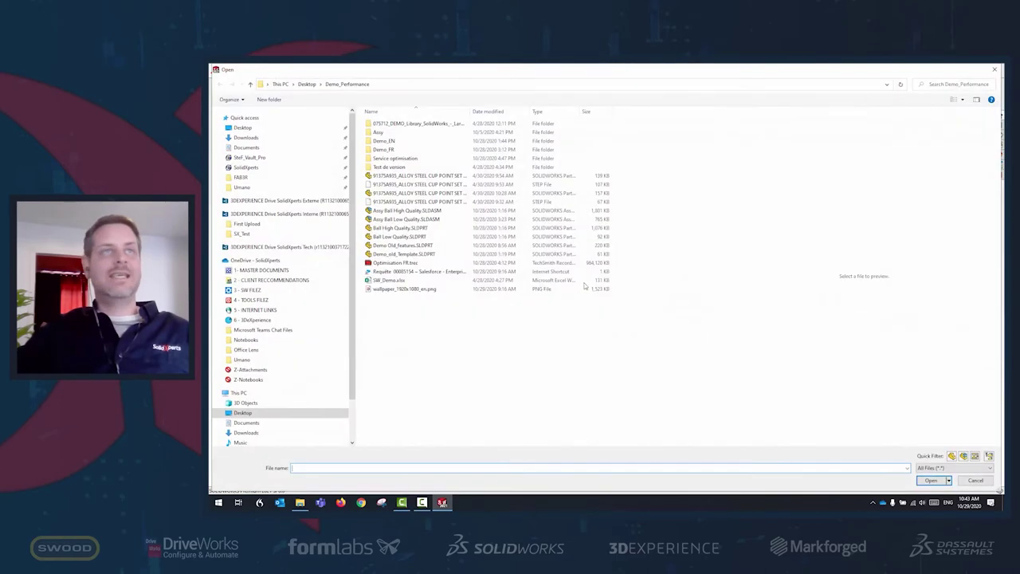
{"action": "left_click", "coordinate": [408, 218]}
{"action": "left_click", "coordinate": [930, 480]}
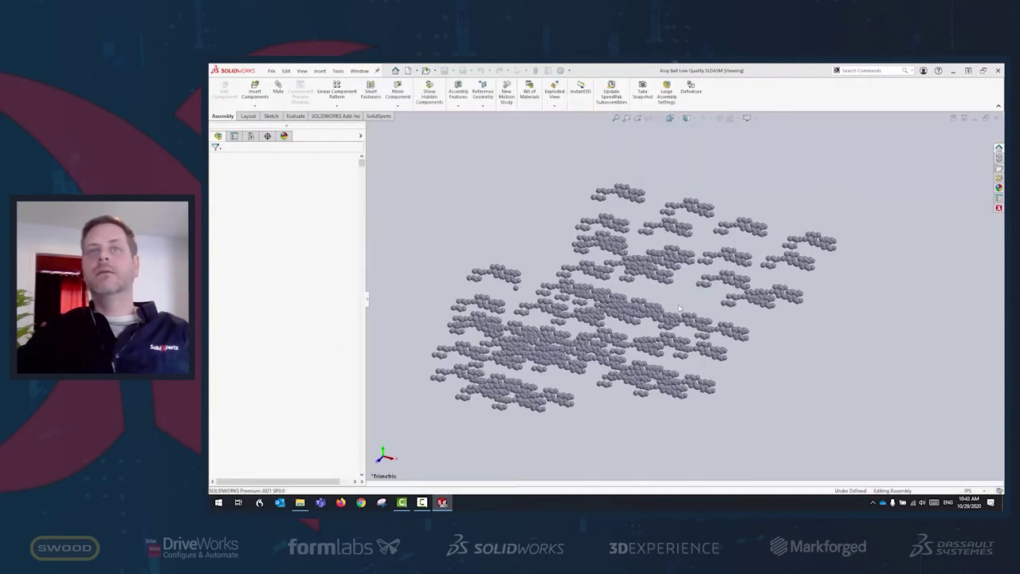
Open the Ball Low Quality<1> component as a separate part
{"action": "middle_click_drag", "start_coordinate": [692, 300], "coordinate": [693, 274]}
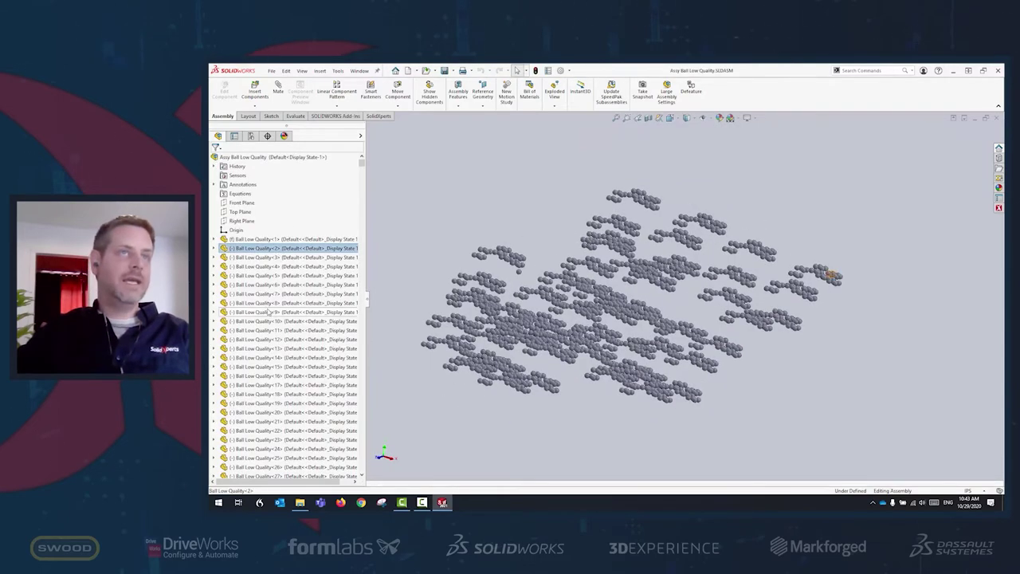
{"action": "left_click", "coordinate": [269, 239]}
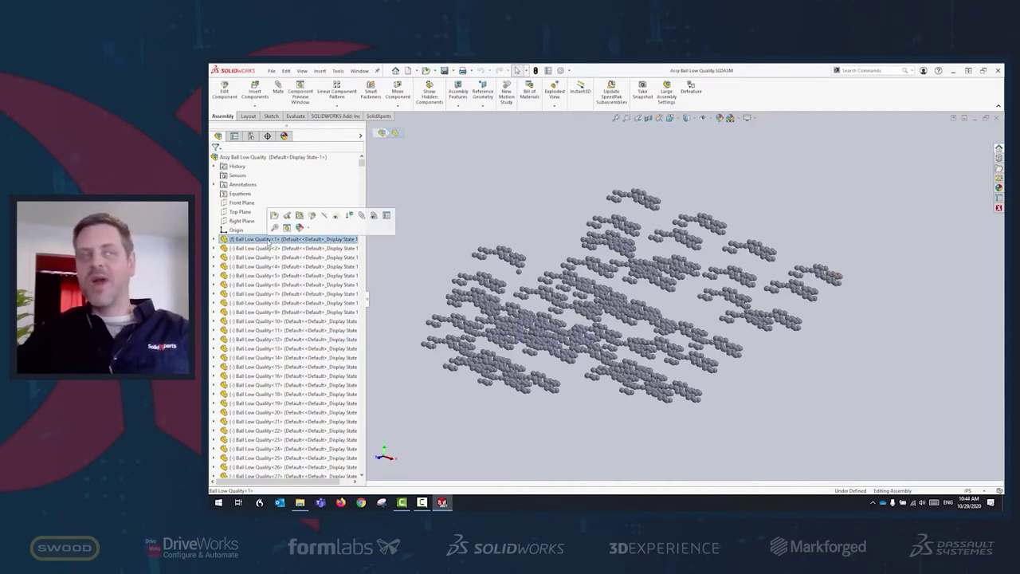
{"action": "left_click", "coordinate": [274, 219]}
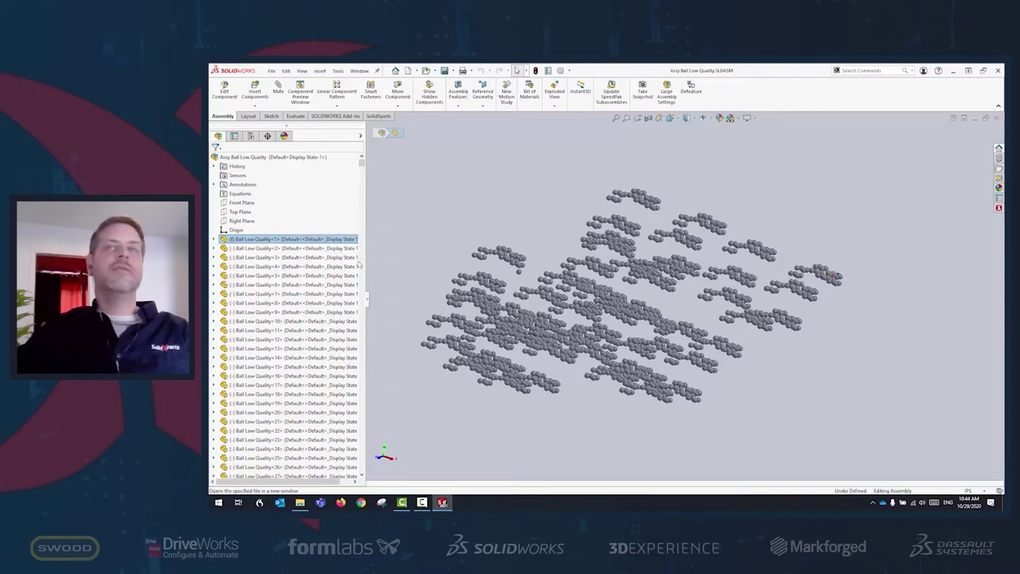
{"action": "scroll", "coordinate": [763, 282], "scroll_direction": "down", "scroll_amount": 3}
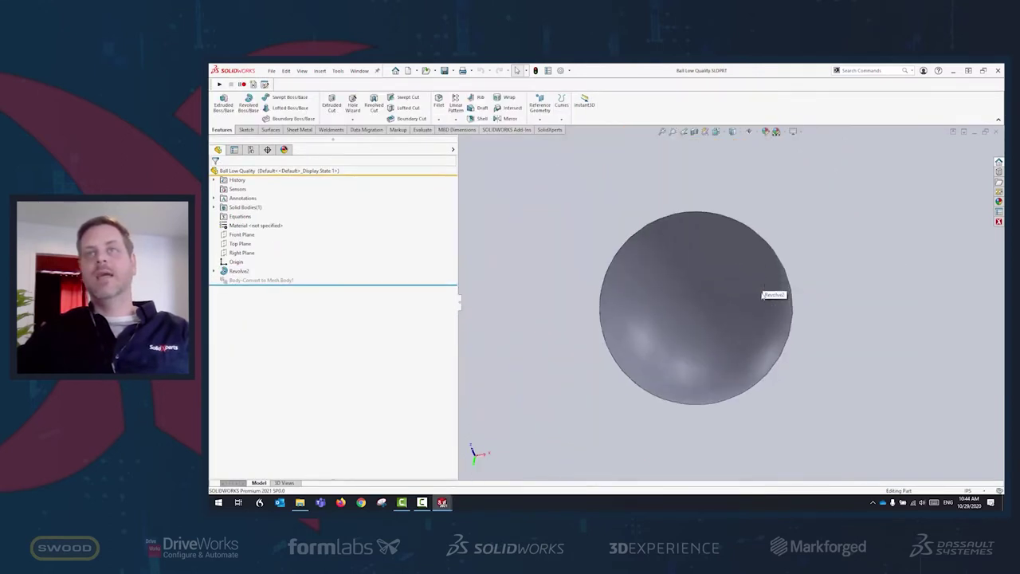
Zoom and orbit the Ball Low Quality part to inspect its shading, then view the assembly
{"action": "scroll", "coordinate": [762, 287], "scroll_direction": "up", "scroll_amount": 2}
{"action": "mouse_move", "coordinate": [558, 358]}
{"action": "middle_mouse_down"}
{"action": "mouse_move", "coordinate": [505, 342]}
{"action": "mouse_move", "coordinate": [753, 301]}
{"action": "mouse_move", "coordinate": [627, 277]}
{"action": "middle_mouse_up"}
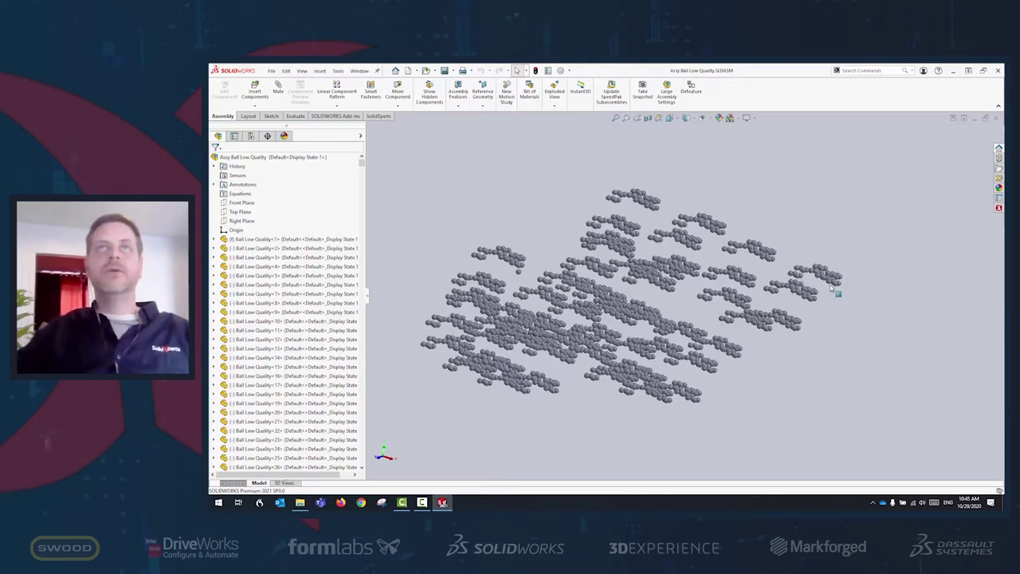
{"action": "middle_click_drag", "start_coordinate": [684, 326], "coordinate": [818, 351]}
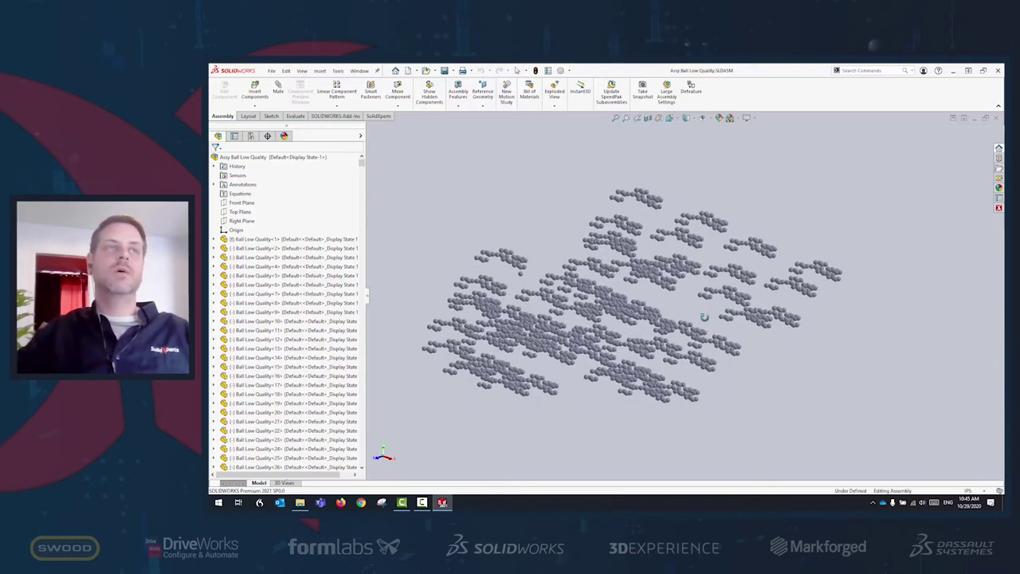
Open Ball Low Quality<1> from the FeatureManager tree as its own part
{"action": "right_click", "coordinate": [255, 239]}
{"action": "left_click", "coordinate": [257, 216]}
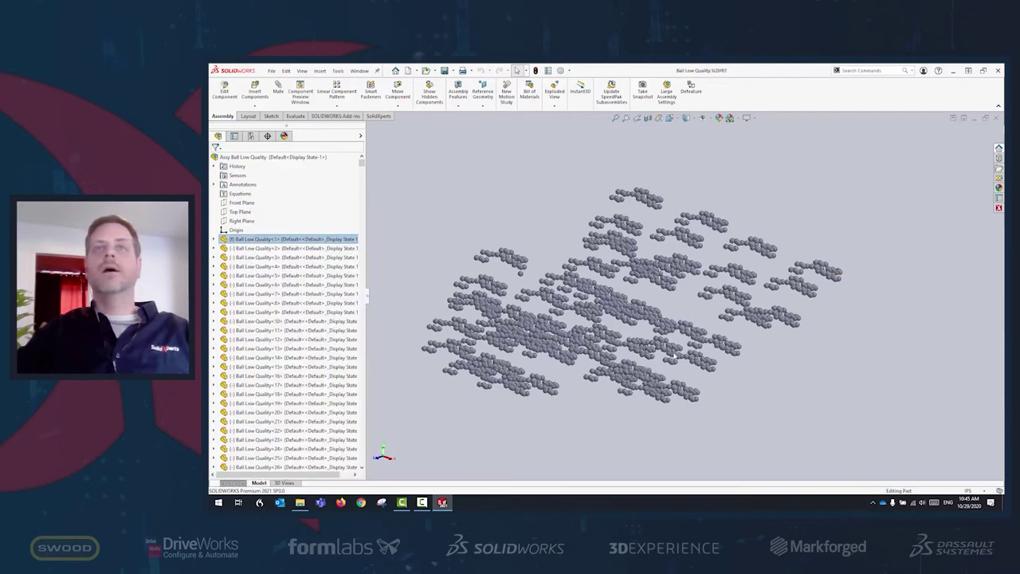
{"action": "scroll", "coordinate": [735, 304], "scroll_direction": "down", "scroll_amount": 3}
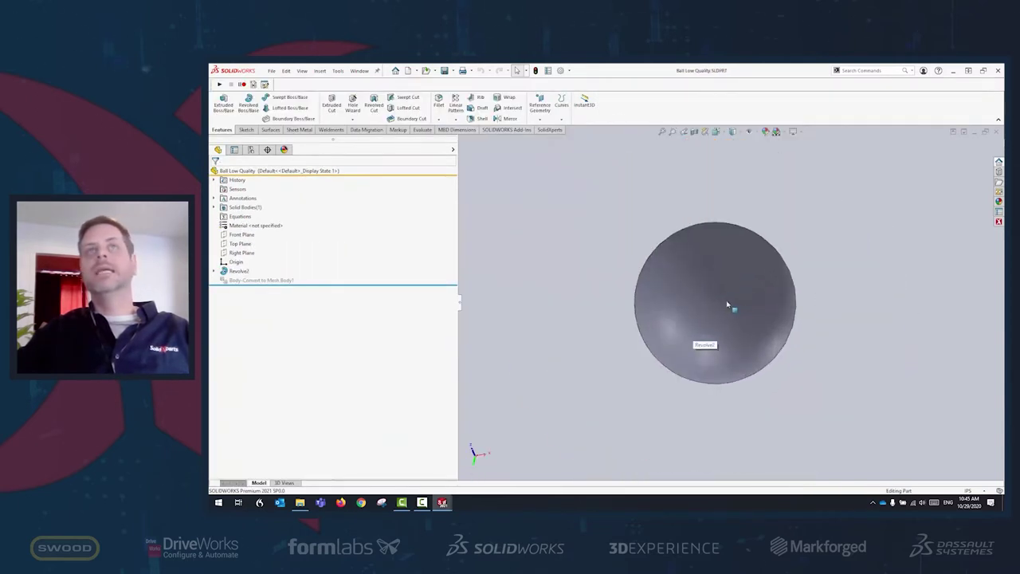
Review the part's Image Quality properties (near Low, deviation 0.0266015in) and accept them
{"action": "left_click", "coordinate": [560, 70]}
{"action": "left_click", "coordinate": [417, 122]}
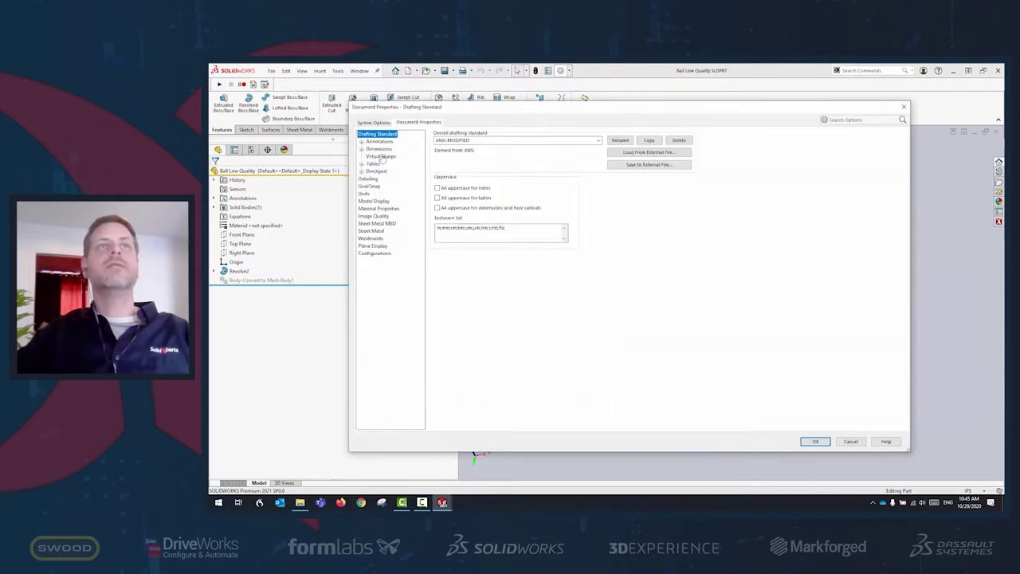
{"action": "left_click", "coordinate": [374, 216]}
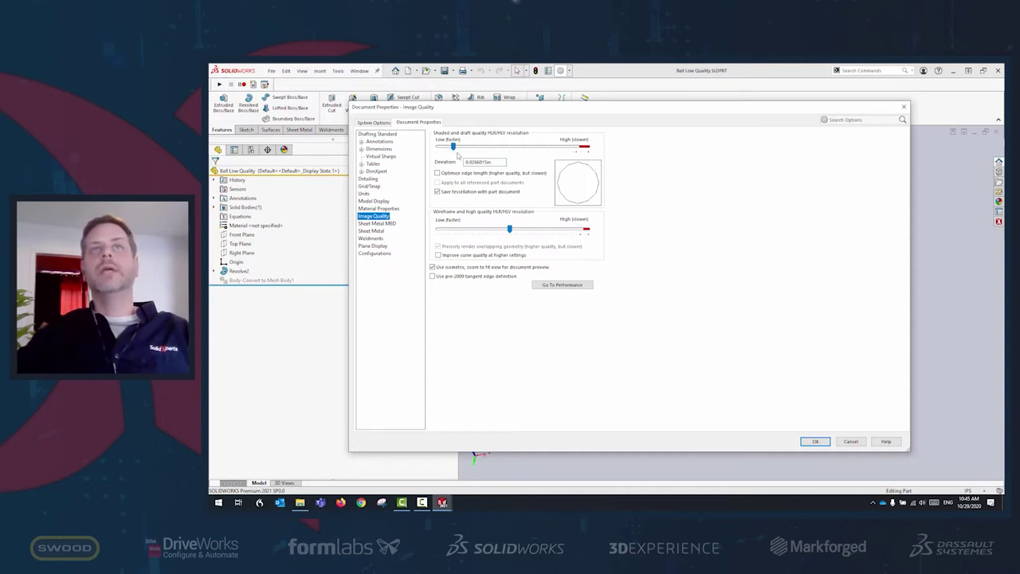
{"action": "left_click", "coordinate": [815, 442]}
{"action": "mouse_move", "coordinate": [749, 295]}
{"action": "middle_mouse_down"}
{"action": "mouse_move", "coordinate": [667, 318]}
{"action": "mouse_move", "coordinate": [678, 298]}
{"action": "mouse_move", "coordinate": [758, 296]}
{"action": "middle_mouse_up"}
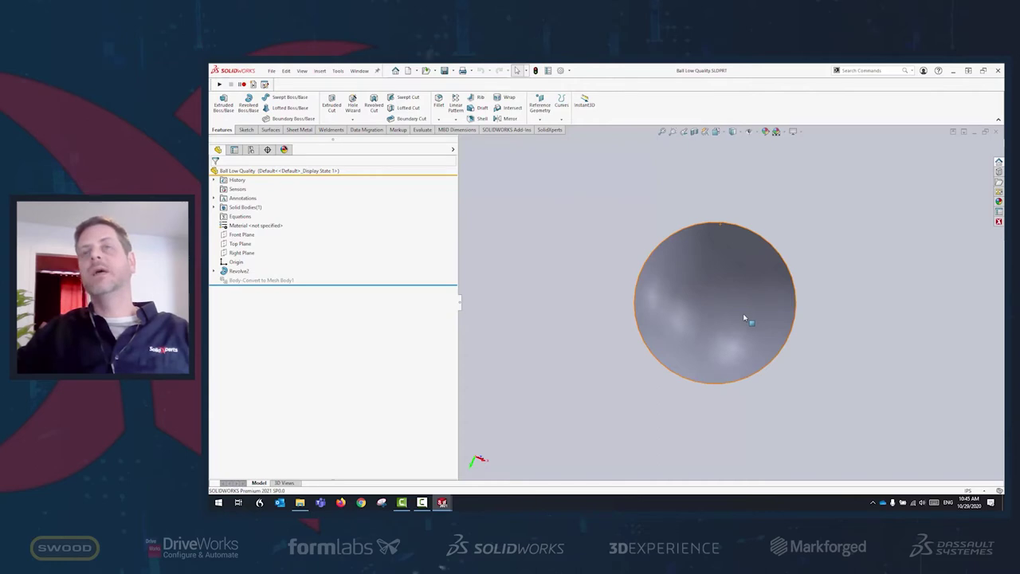
Unsuppress Body-Convert to Mesh Body1 so the ball shows its triangle mesh
{"action": "middle_click_drag", "start_coordinate": [758, 310], "coordinate": [728, 312]}
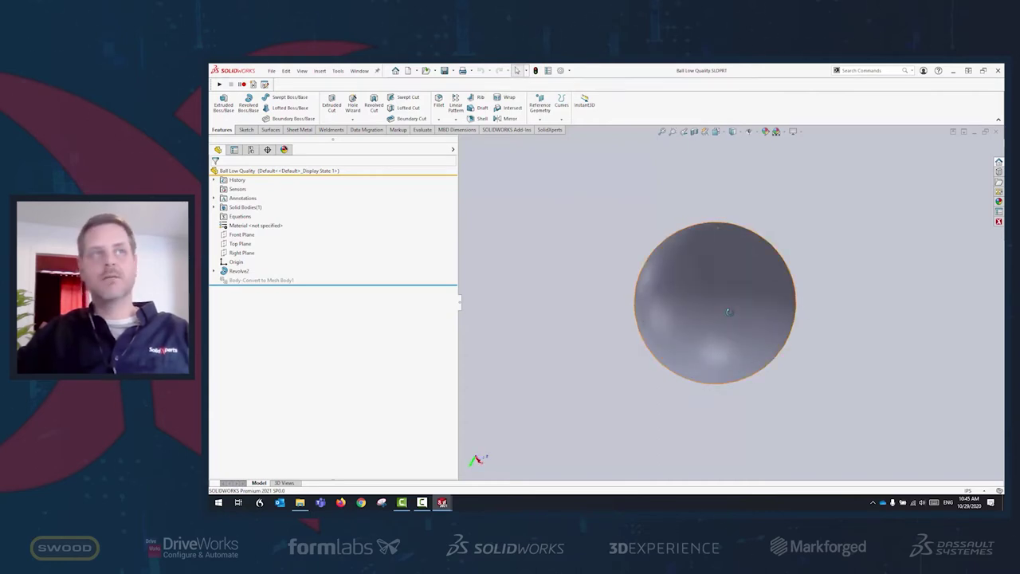
{"action": "left_click", "coordinate": [263, 280]}
{"action": "right_click", "coordinate": [271, 280]}
{"action": "left_click", "coordinate": [300, 255]}
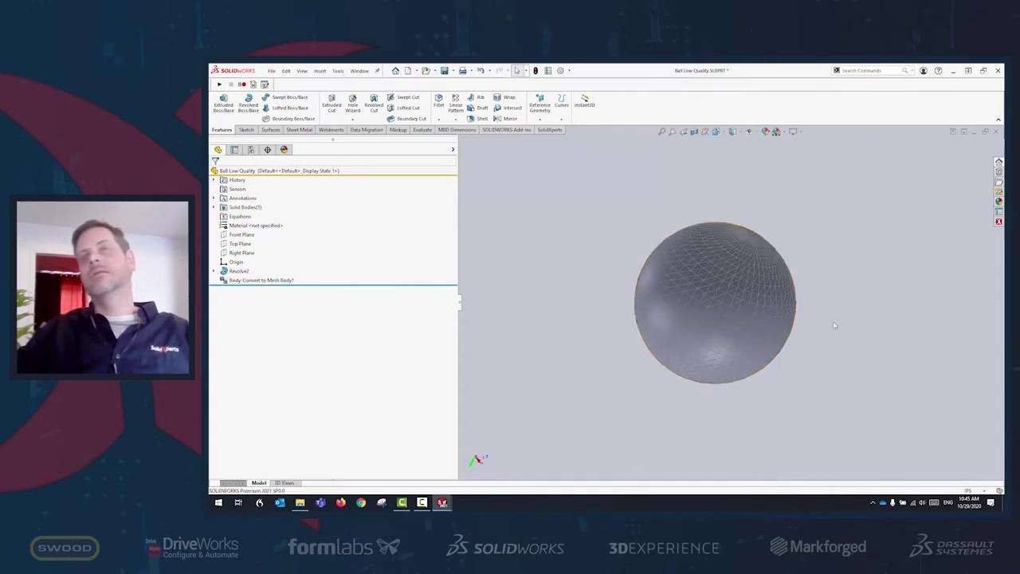
{"action": "scroll", "coordinate": [755, 291], "scroll_direction": "down", "scroll_amount": 3}
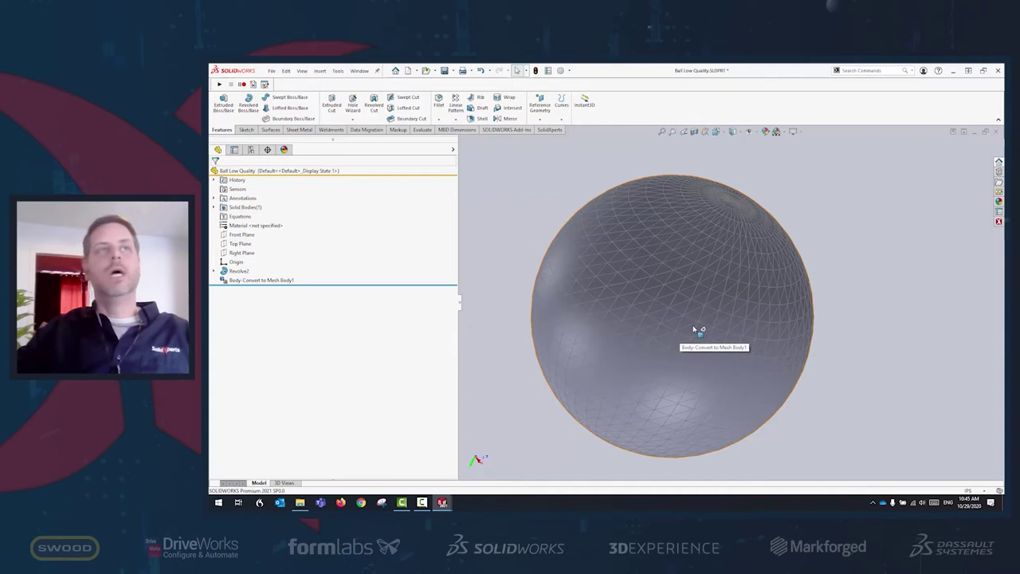
Close the Ball Low Quality part without saving, discarding its changes in the assembly
{"action": "left_click", "coordinate": [998, 131]}
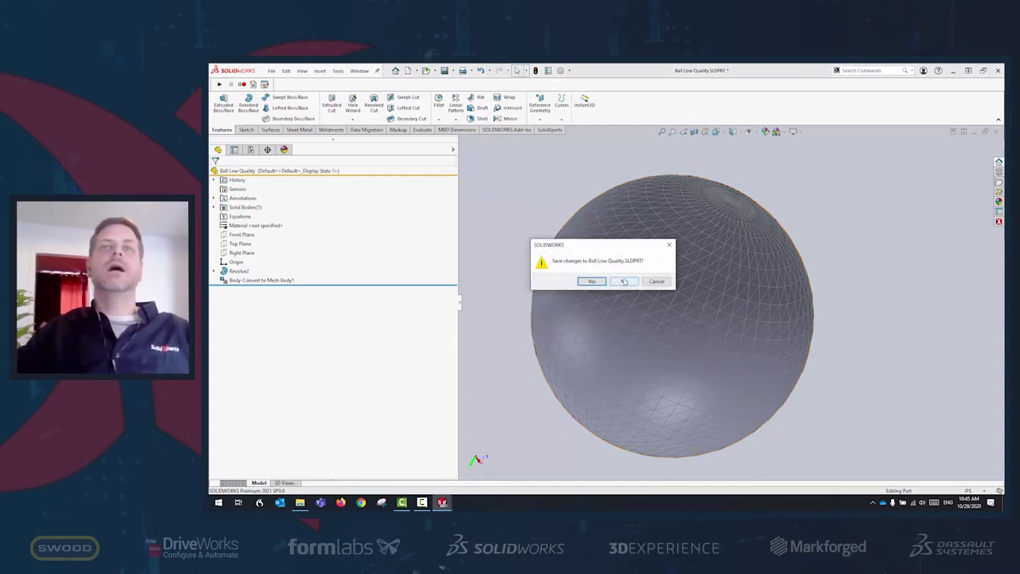
{"action": "left_click", "coordinate": [624, 281]}
{"action": "left_click", "coordinate": [607, 300]}
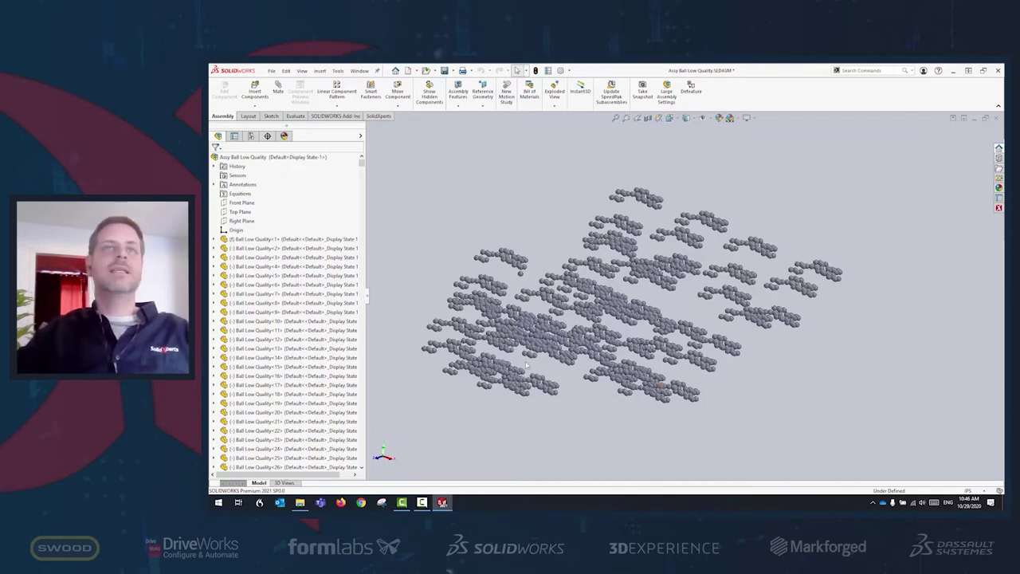
Zoom around the ball assembly, then minimize SOLIDWORKS to reveal the Demo_EN folder
{"action": "scroll", "coordinate": [517, 261], "scroll_direction": "down", "scroll_amount": 10}
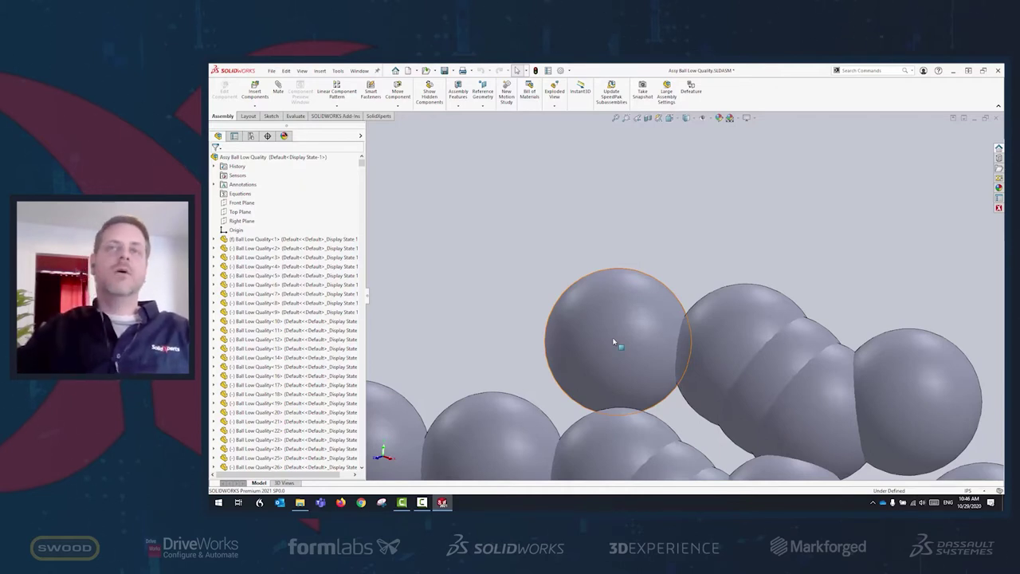
{"action": "scroll", "coordinate": [629, 358], "scroll_direction": "up", "scroll_amount": 10}
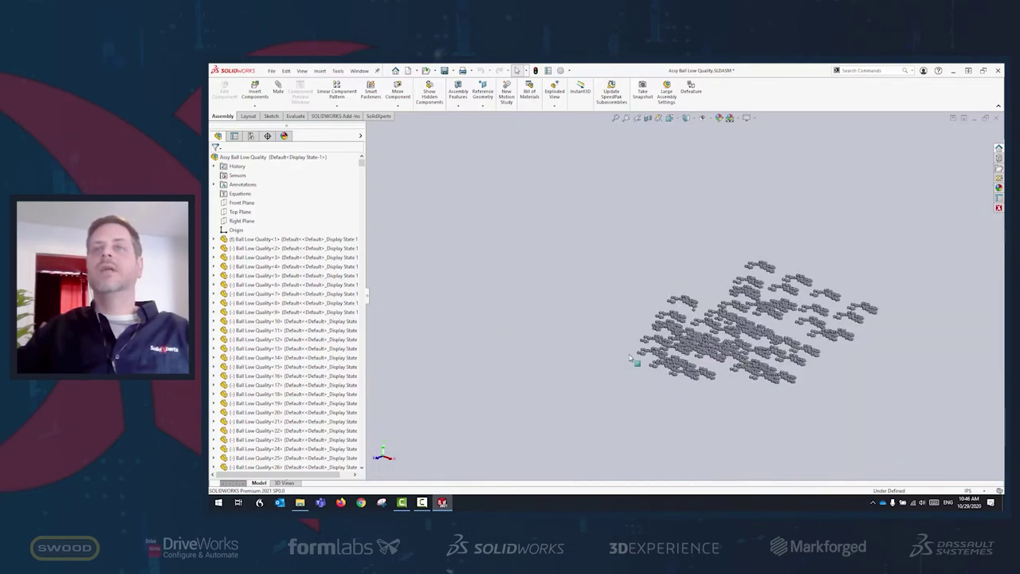
{"action": "scroll", "coordinate": [699, 339], "scroll_direction": "down", "scroll_amount": 5}
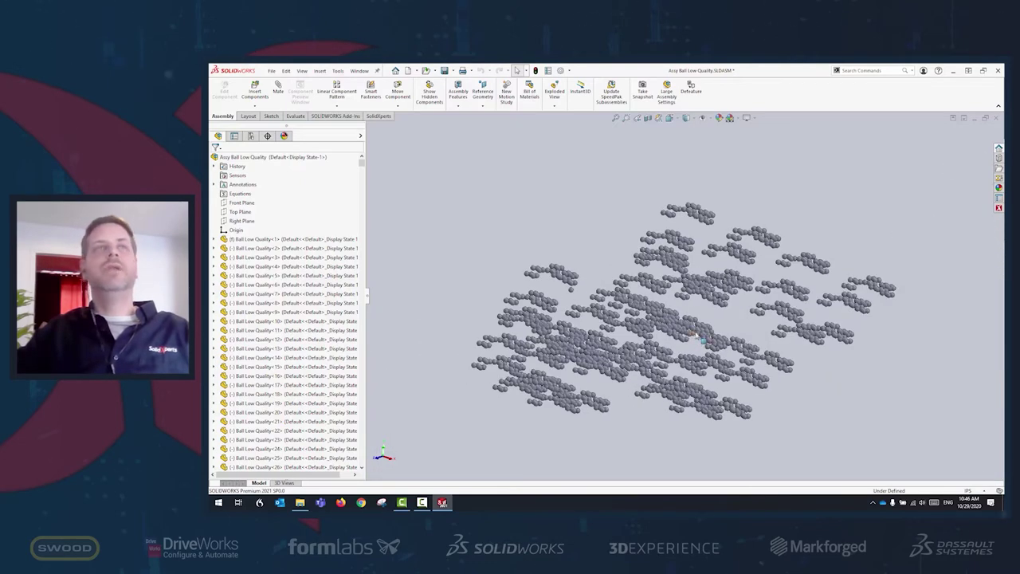
{"action": "left_click", "coordinate": [952, 71]}
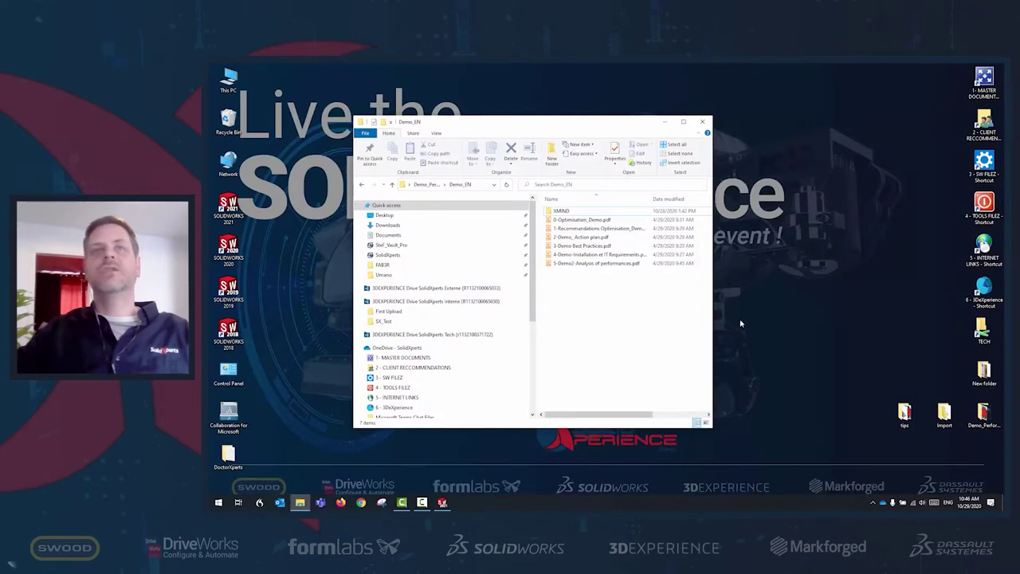
{"action": "left_click", "coordinate": [614, 263]}
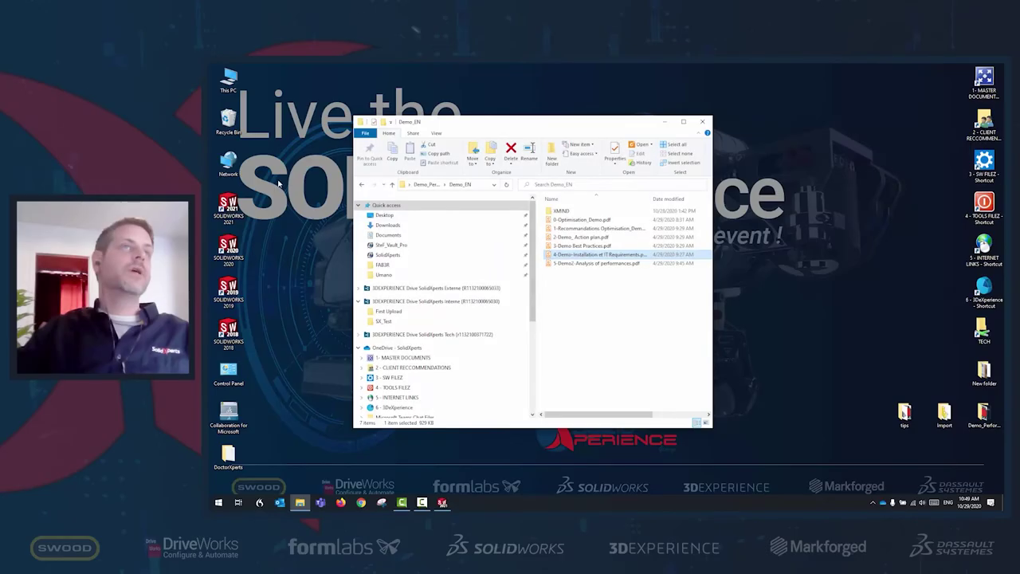
Launch SOLIDWORKS 2021 from the desktop and dismiss the journal-file warning
{"action": "double_click", "coordinate": [228, 206]}
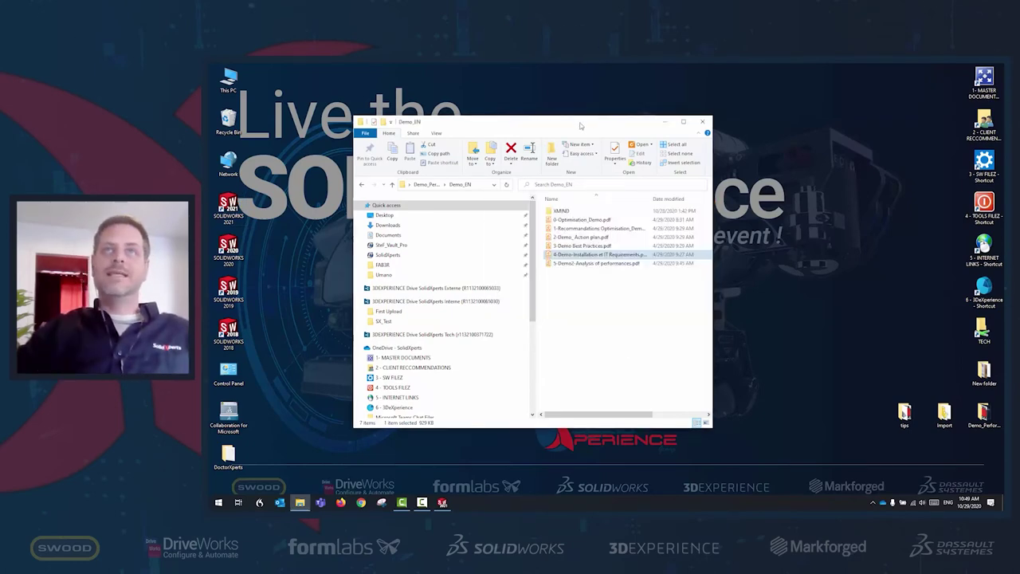
{"action": "left_click_drag", "start_coordinate": [580, 125], "coordinate": [787, 171]}
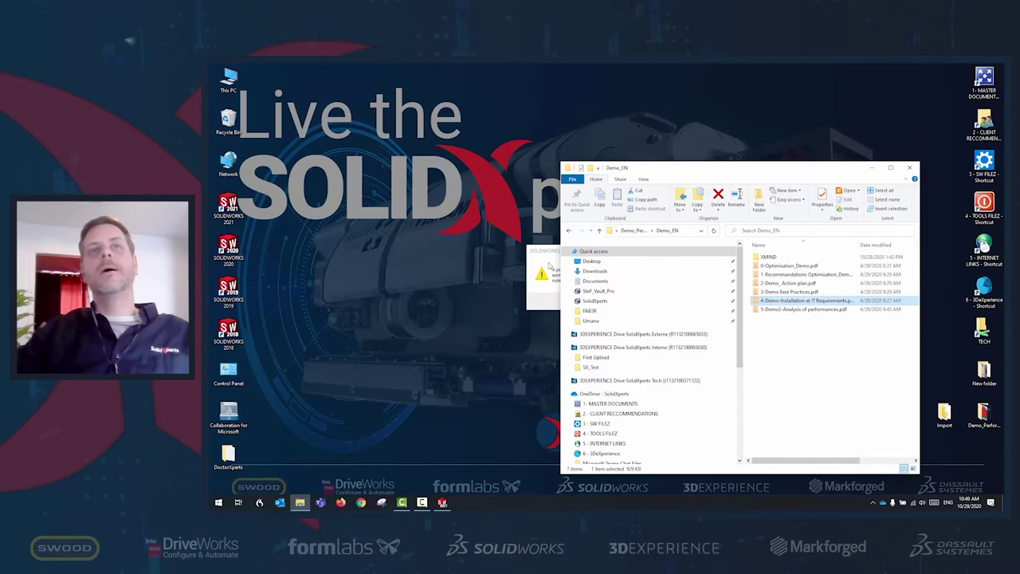
{"action": "left_click", "coordinate": [546, 282]}
{"action": "left_click", "coordinate": [662, 300]}
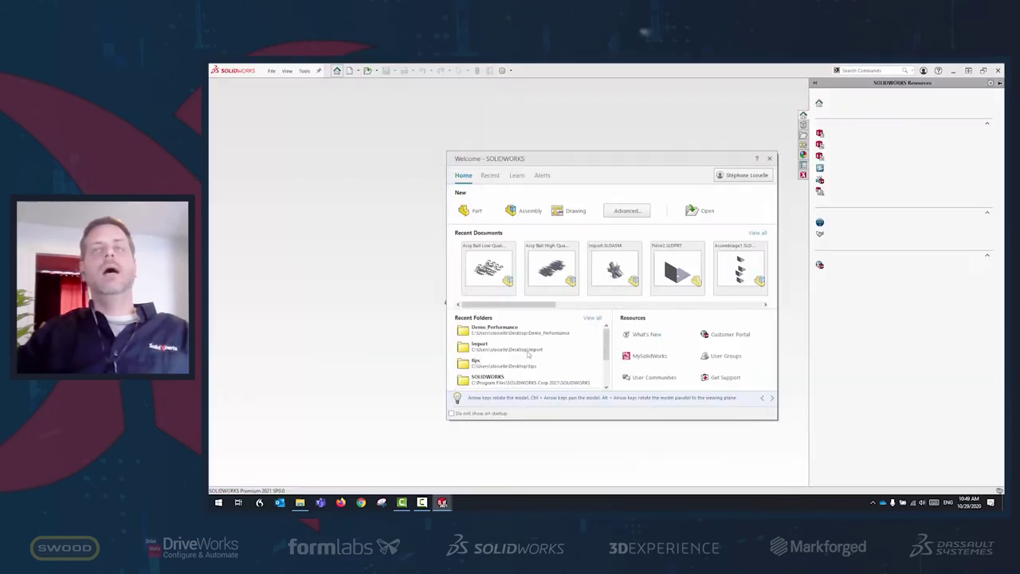
Close the Welcome window and bring up System Options
{"action": "left_click", "coordinate": [770, 159]}
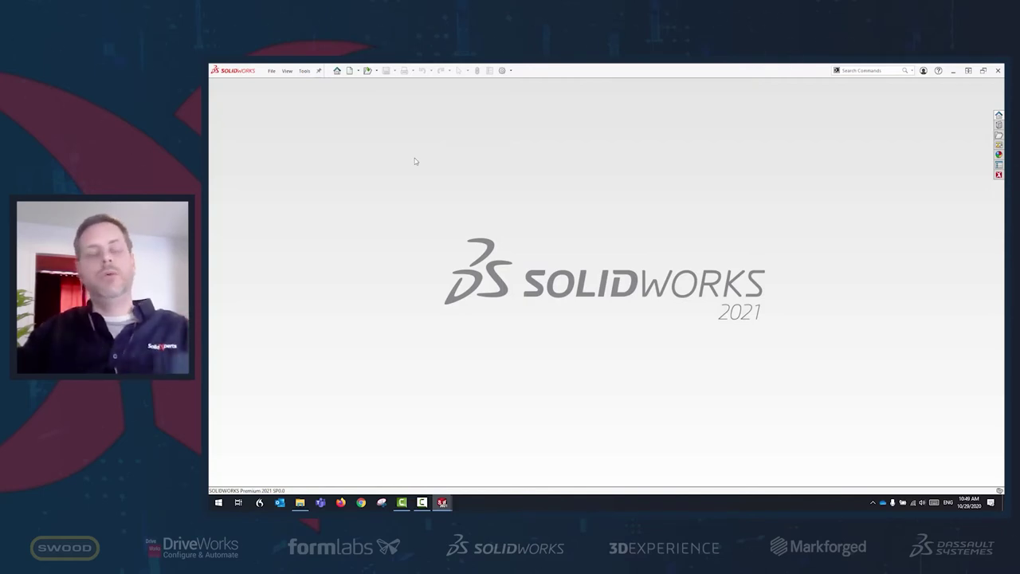
{"action": "left_click", "coordinate": [502, 70]}
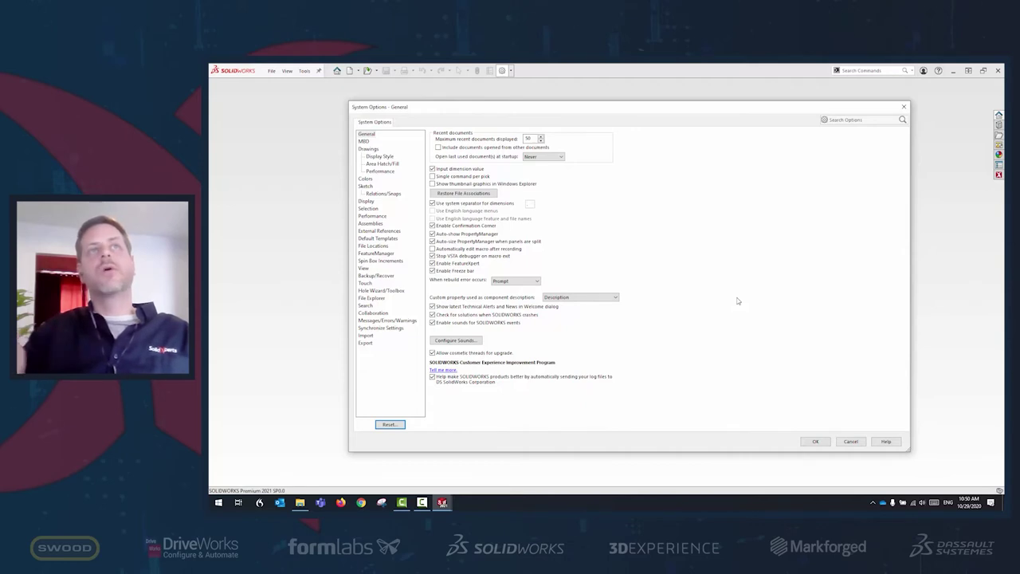
{"action": "left_click", "coordinate": [851, 440]}
Open Demo_old_Template.SLDPRT and show the 4 - TOOLS FILEZ folder in Explorer
{"action": "left_click", "coordinate": [271, 70]}
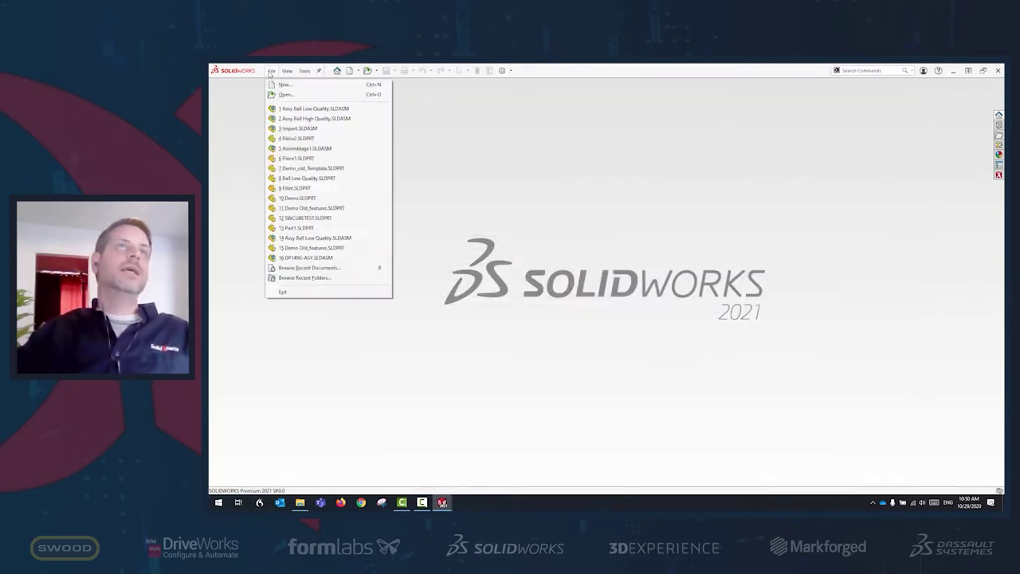
{"action": "left_click", "coordinate": [283, 94]}
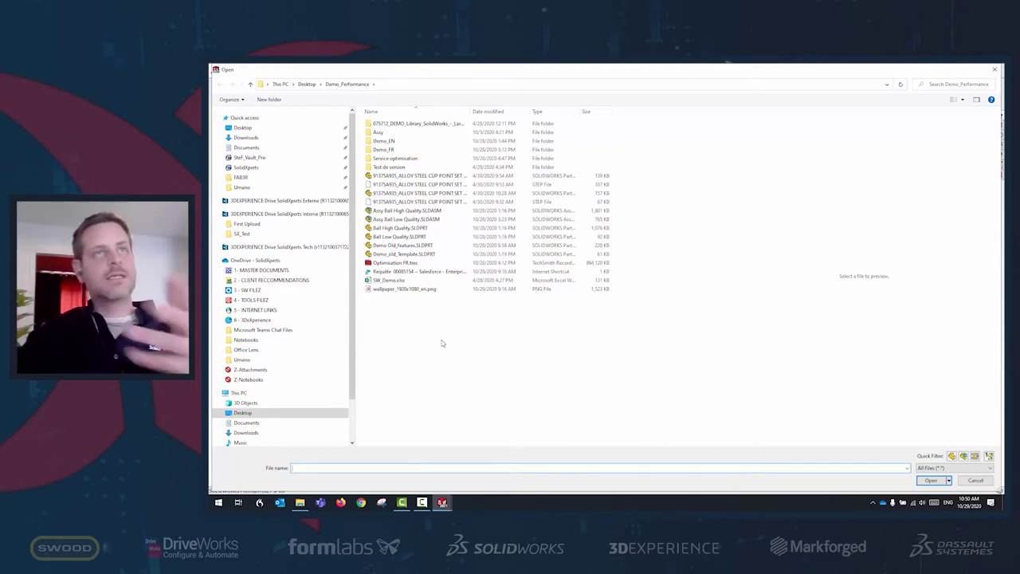
{"action": "left_click", "coordinate": [398, 254]}
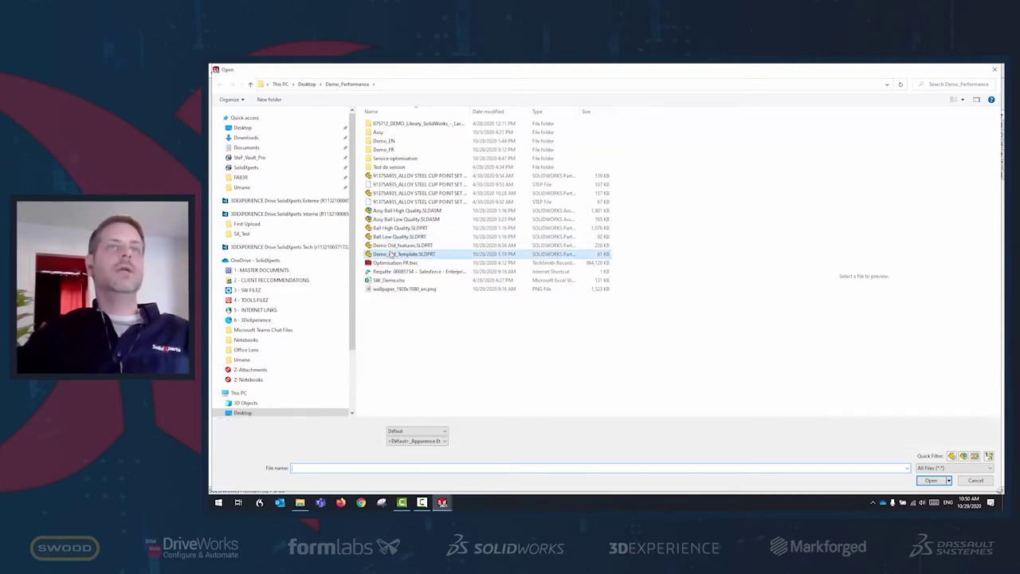
{"action": "left_click", "coordinate": [931, 480]}
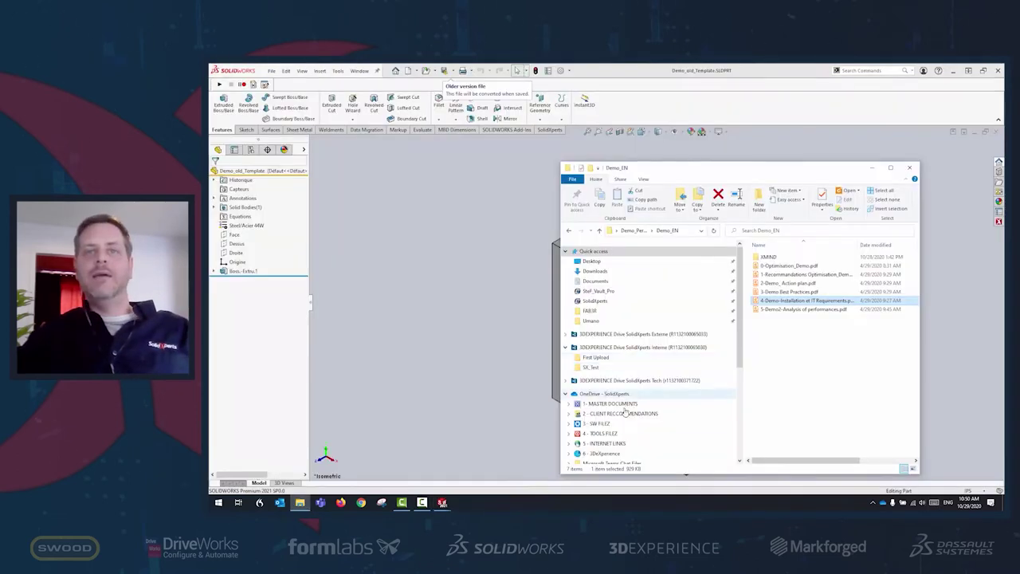
{"action": "left_click", "coordinate": [604, 433]}
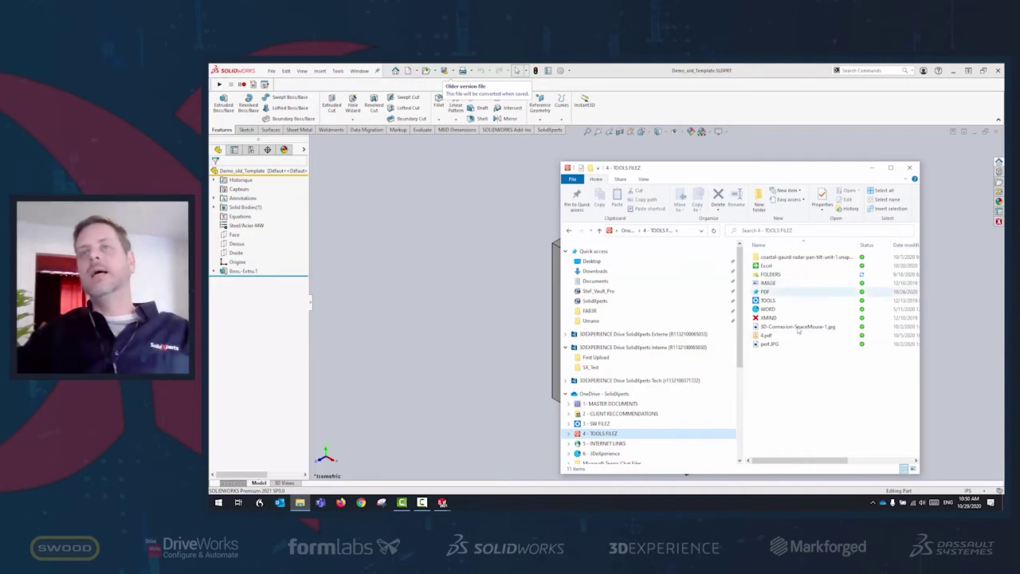
Open the TOOLS folder, reopen Demo_old_Template.SLDPRT from recent files, and return to Explorer
{"action": "double_click", "coordinate": [797, 301]}
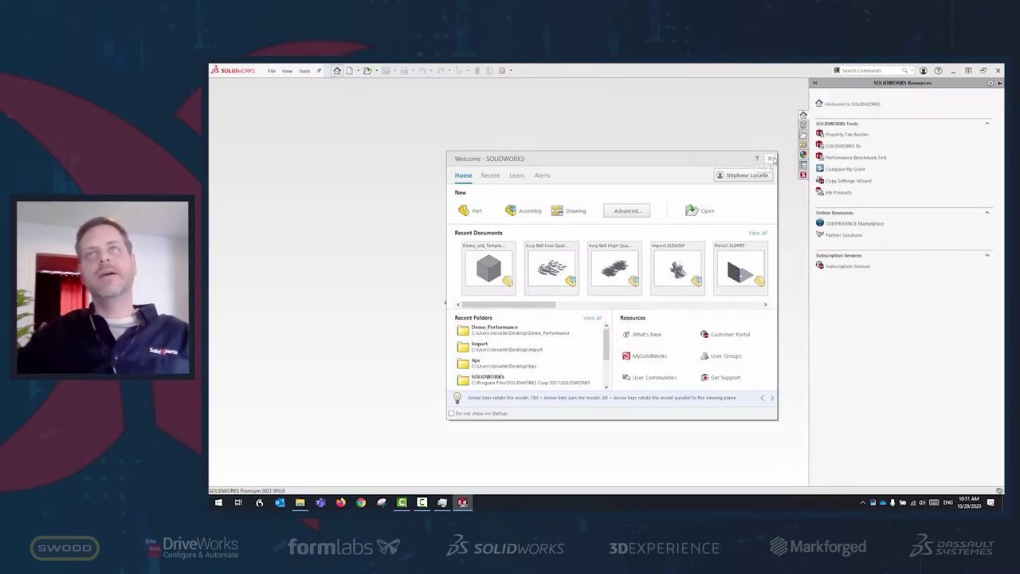
{"action": "left_click", "coordinate": [769, 158]}
{"action": "left_click", "coordinate": [272, 70]}
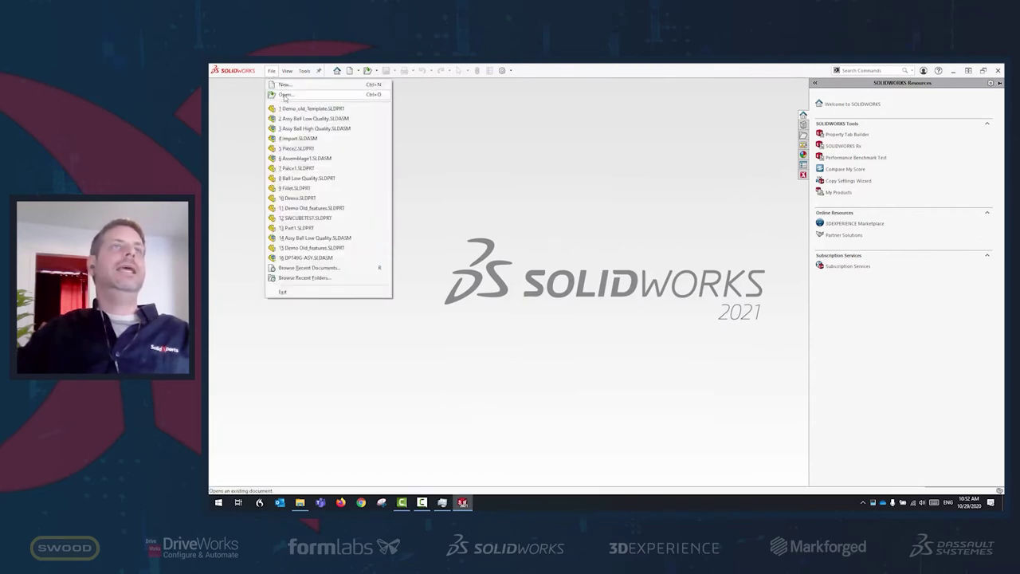
{"action": "left_click", "coordinate": [295, 110]}
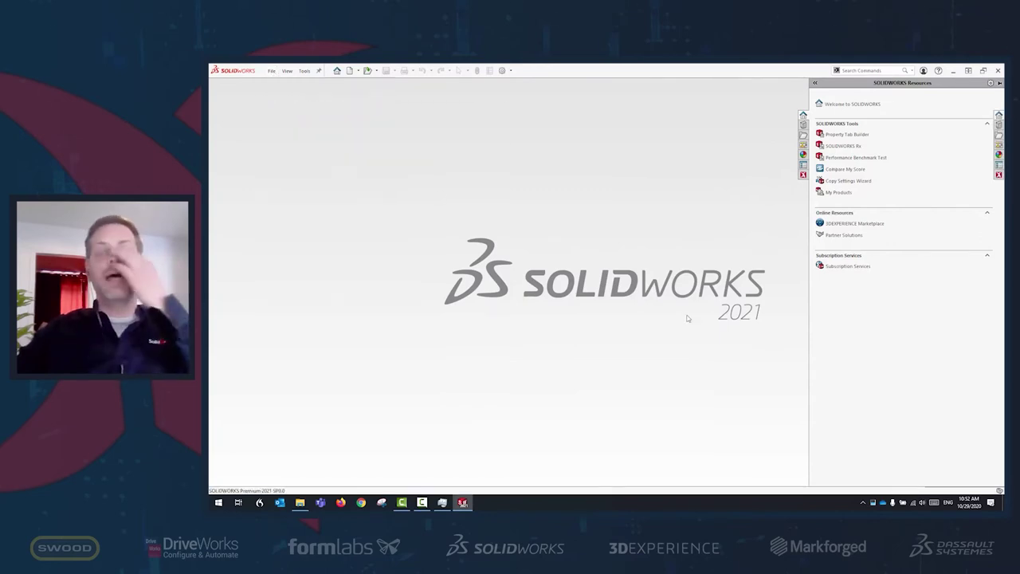
{"action": "left_click", "coordinate": [300, 503]}
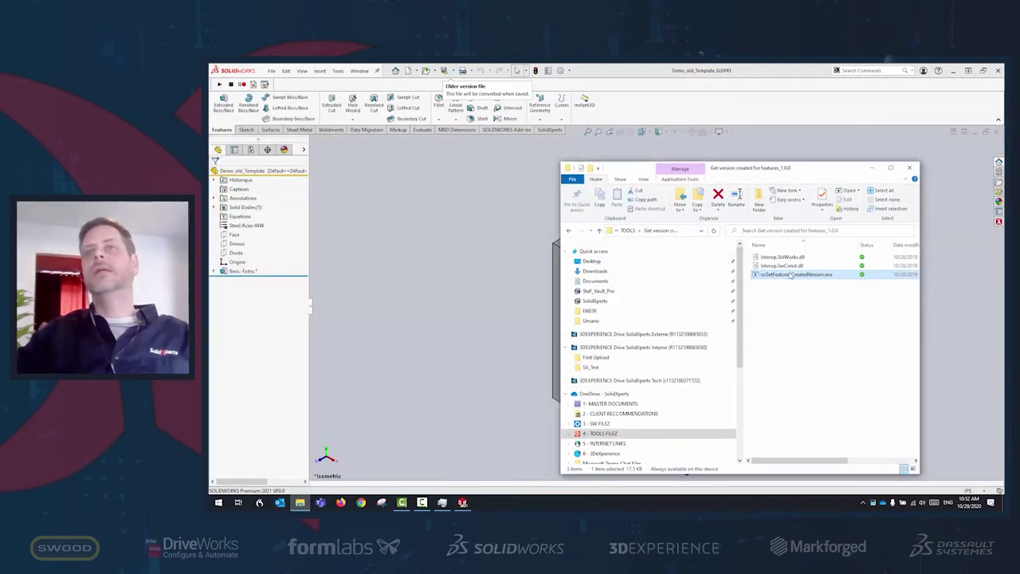
Run GetFeaturesCreatedVersion.exe on the cube part and check the Annotations entry's creation version
{"action": "double_click", "coordinate": [785, 275]}
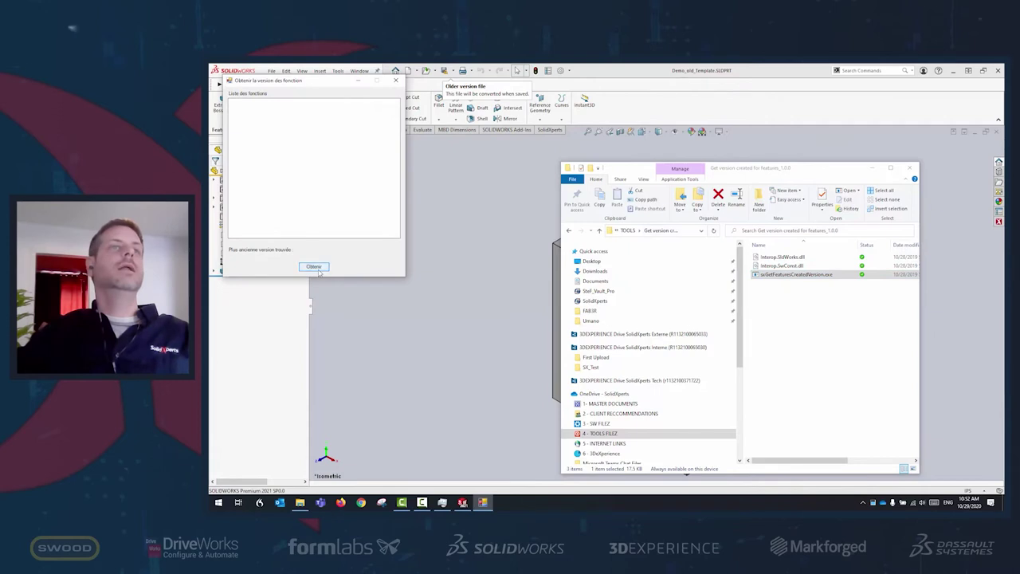
{"action": "left_click", "coordinate": [870, 168]}
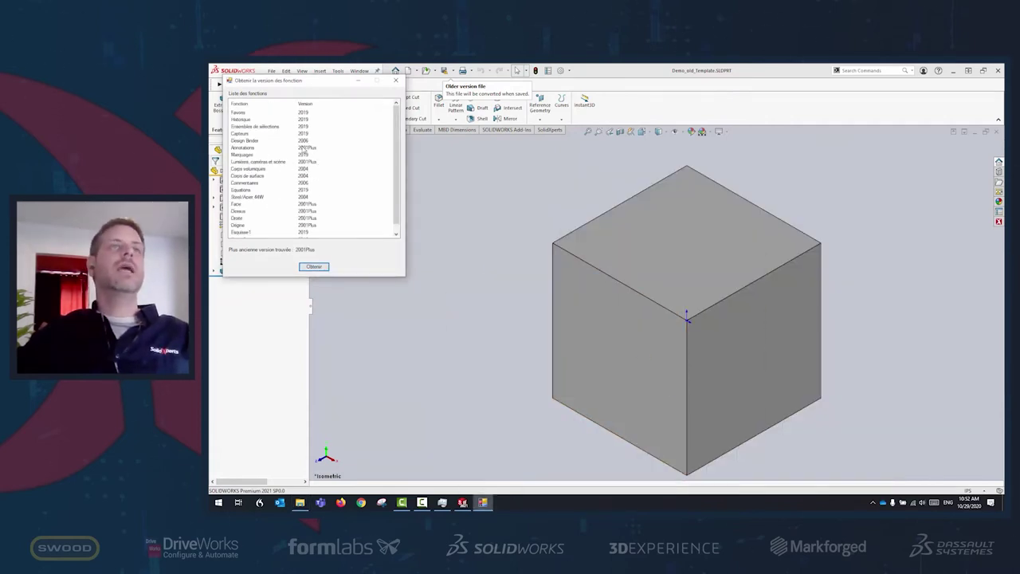
{"action": "left_click", "coordinate": [303, 148]}
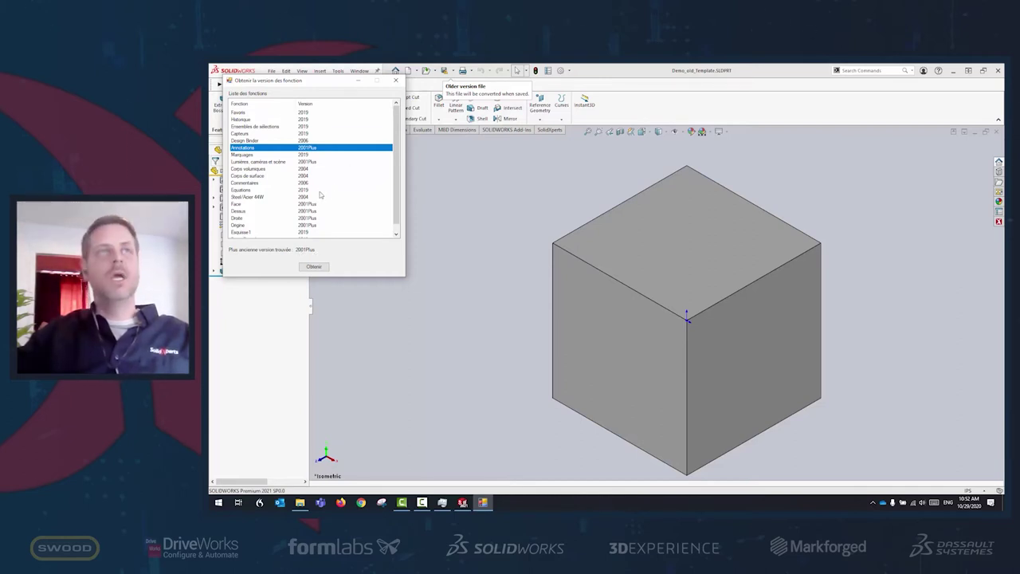
{"action": "scroll", "coordinate": [324, 203], "scroll_direction": "down", "scroll_amount": 1}
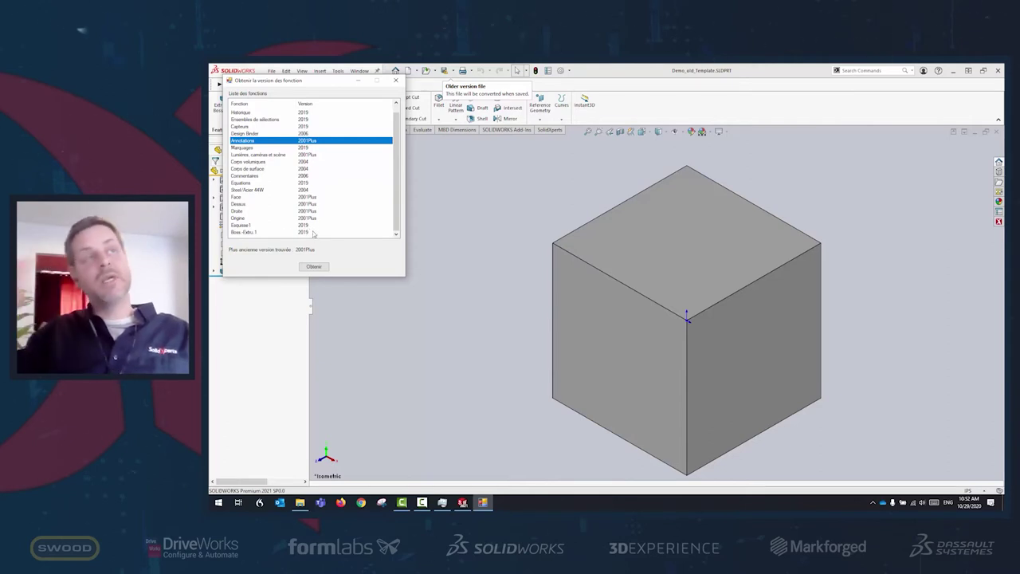
Check the versions of Esquisse1, Boss.-Extru.1 and Corps volumiques (oldest 2001Plus), and move the dialog to the centre
{"action": "left_click", "coordinate": [248, 225]}
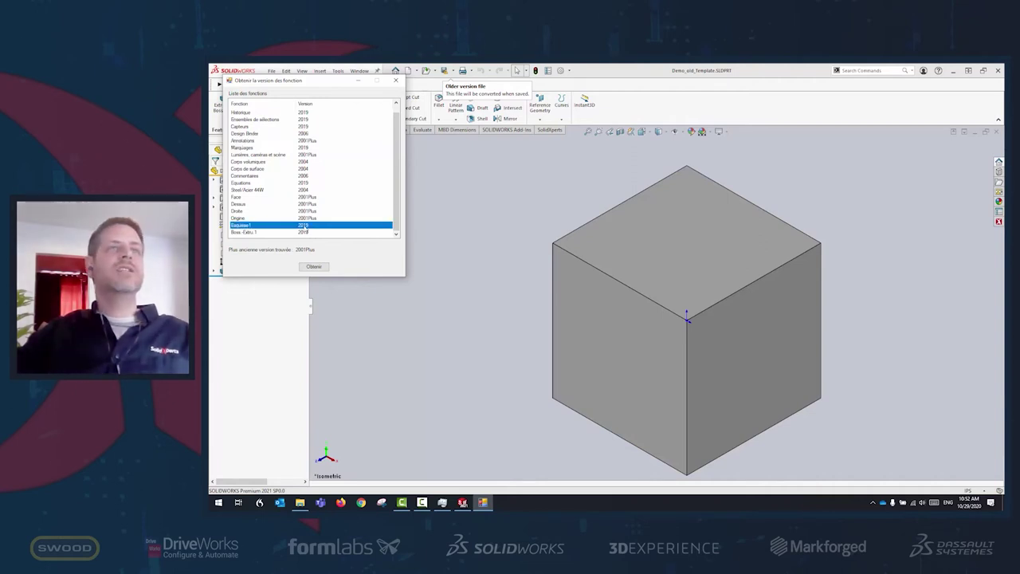
{"action": "left_click", "coordinate": [252, 232]}
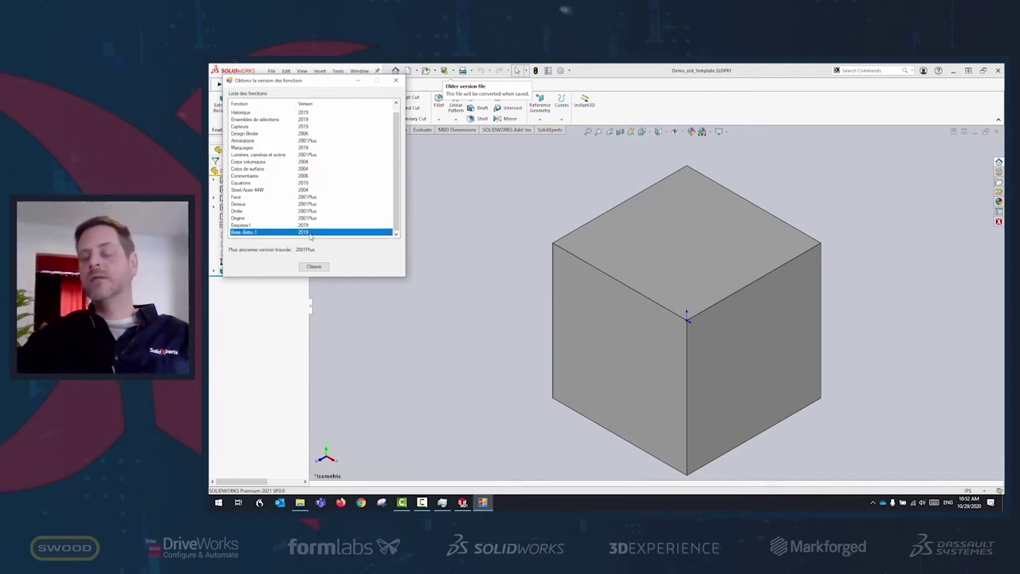
{"action": "scroll", "coordinate": [307, 194], "scroll_direction": "up", "scroll_amount": 1}
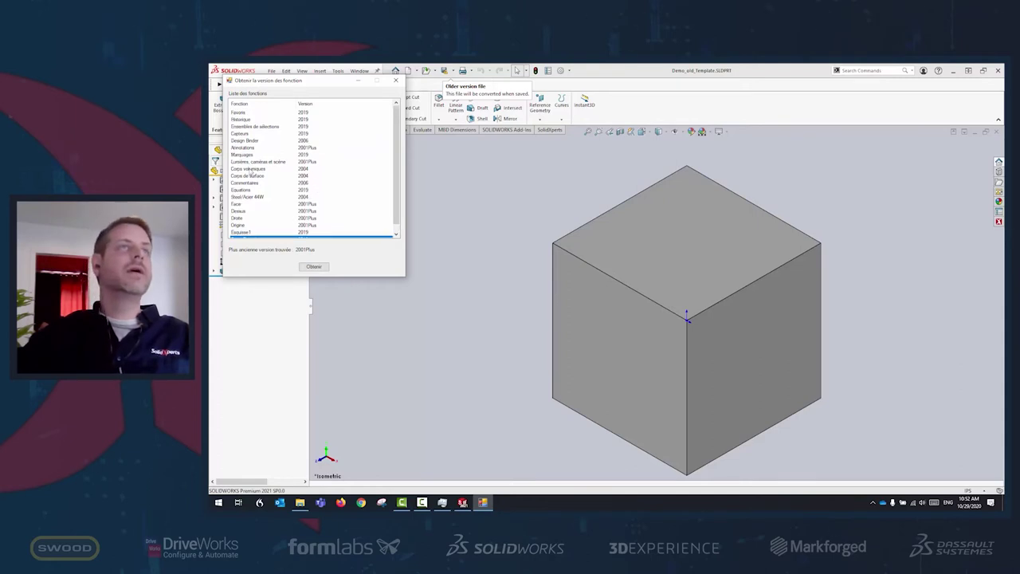
{"action": "left_click", "coordinate": [255, 169]}
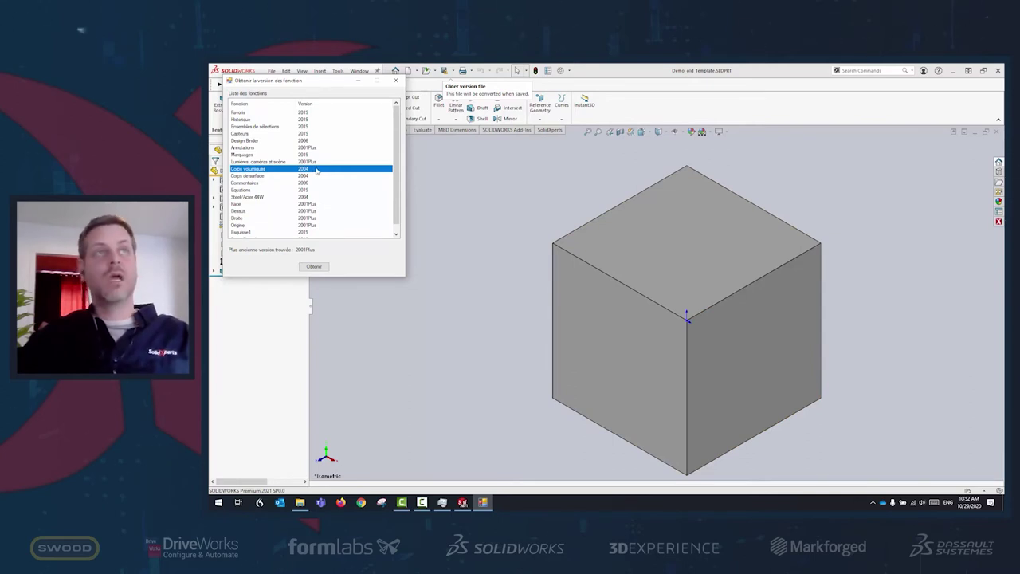
{"action": "left_click_drag", "start_coordinate": [308, 85], "coordinate": [436, 226]}
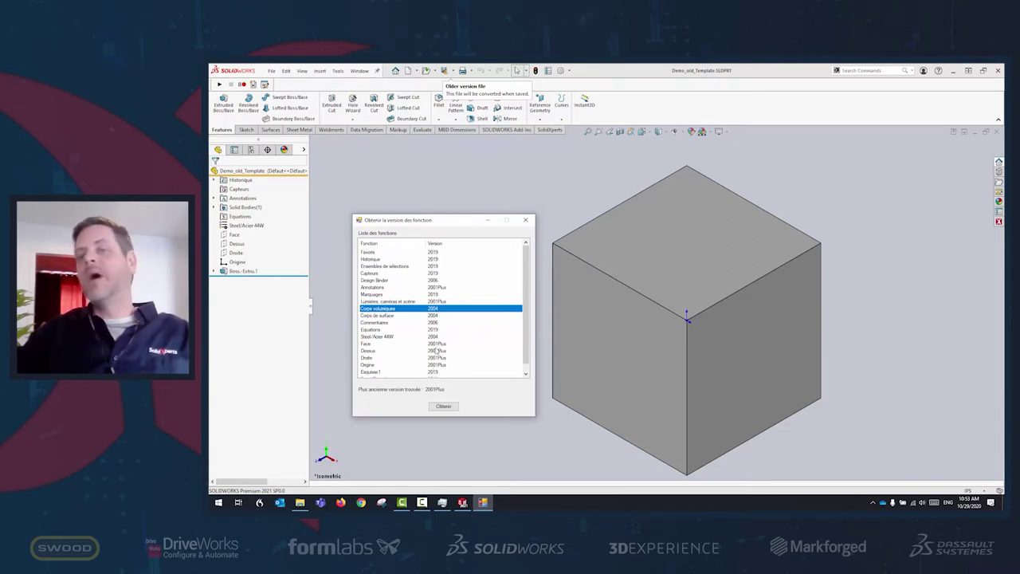
{"action": "left_click", "coordinate": [372, 337]}
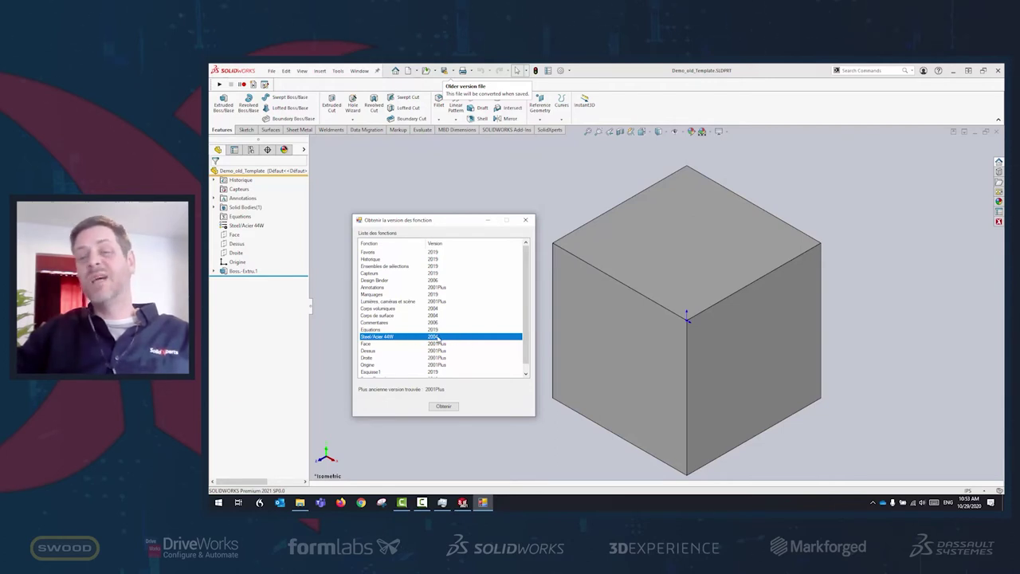
{"action": "left_click", "coordinate": [525, 219]}
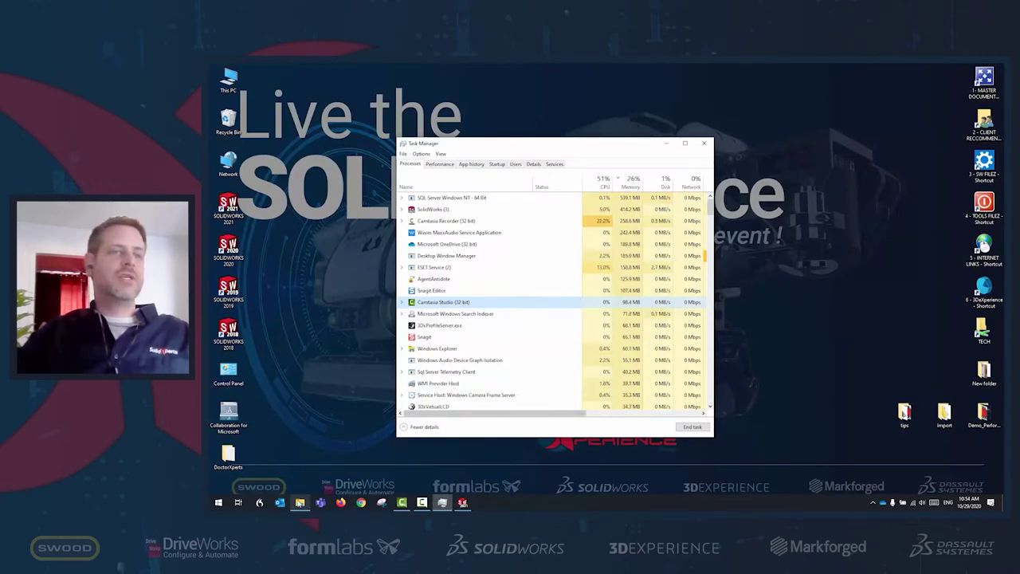
In File Explorer, go to Demo_Performance > Demo_EN and open the 4-Demo-Installation et IT Requirements PDF
{"action": "left_click", "coordinate": [299, 502]}
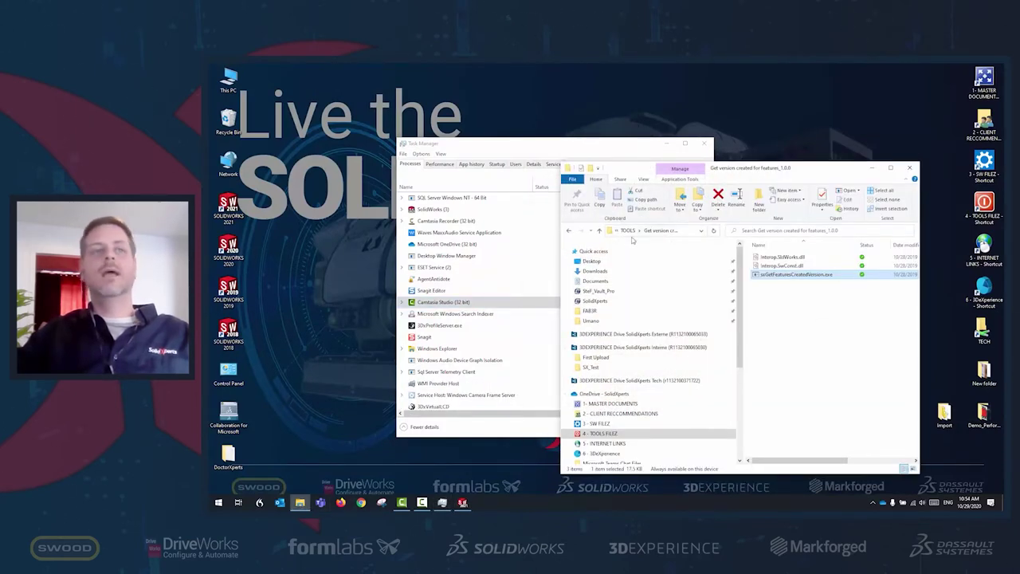
{"action": "scroll", "coordinate": [615, 414], "scroll_direction": "down", "scroll_amount": 2}
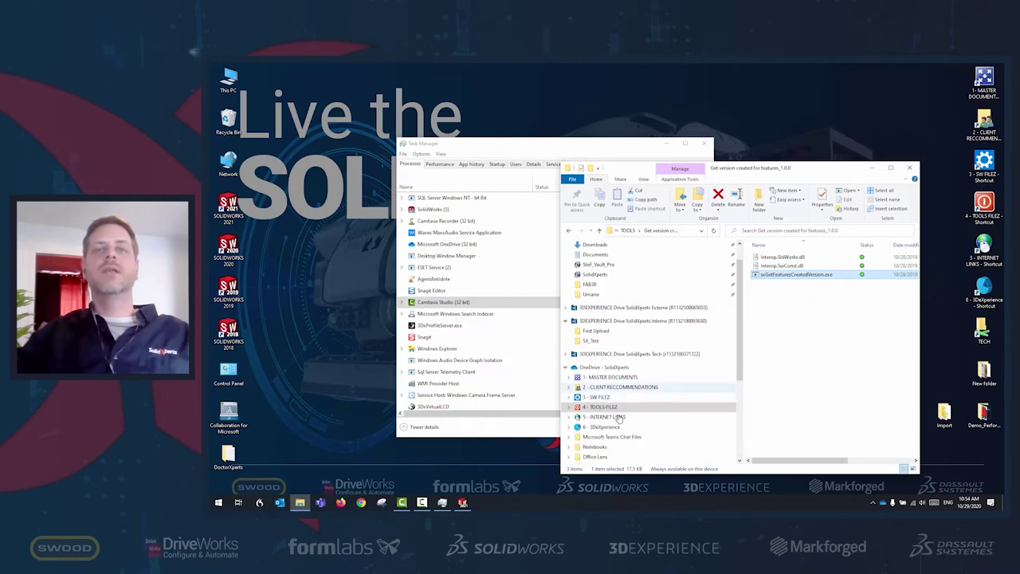
{"action": "scroll", "coordinate": [614, 418], "scroll_direction": "down", "scroll_amount": 4}
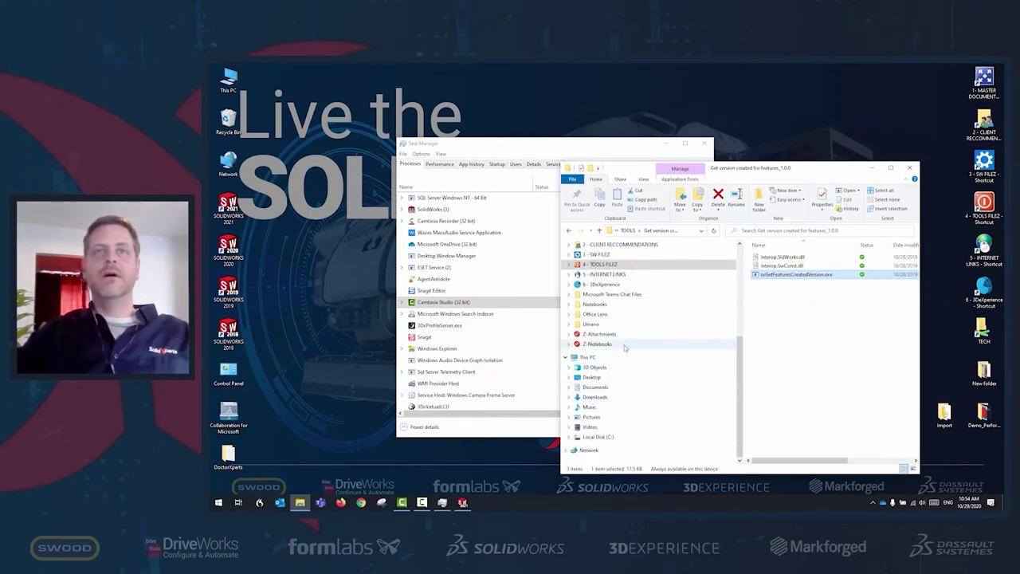
{"action": "scroll", "coordinate": [637, 369], "scroll_direction": "up", "scroll_amount": 2}
{"action": "scroll", "coordinate": [638, 369], "scroll_direction": "up", "scroll_amount": 3}
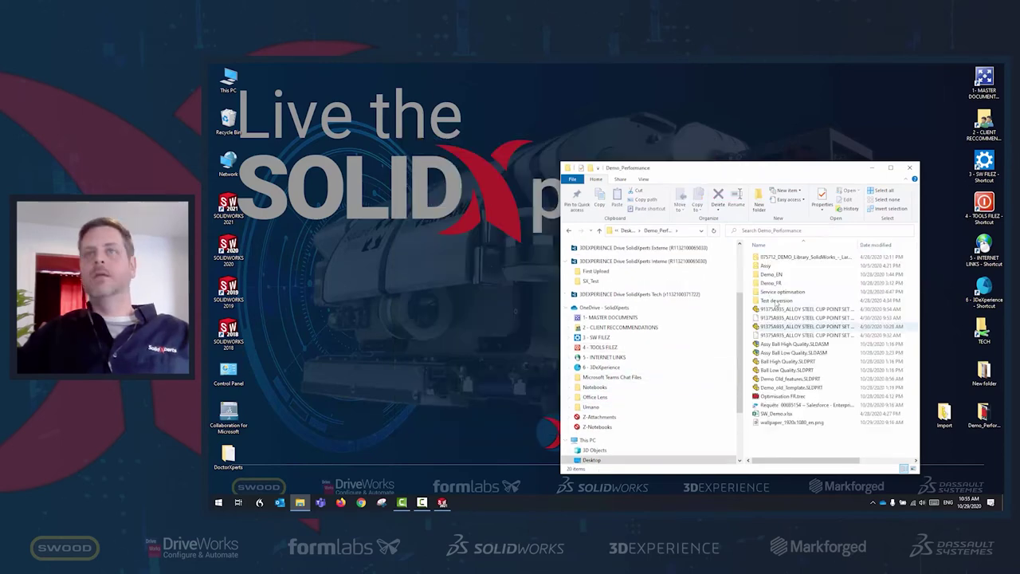
{"action": "double_click", "coordinate": [779, 274]}
{"action": "left_click", "coordinate": [802, 301]}
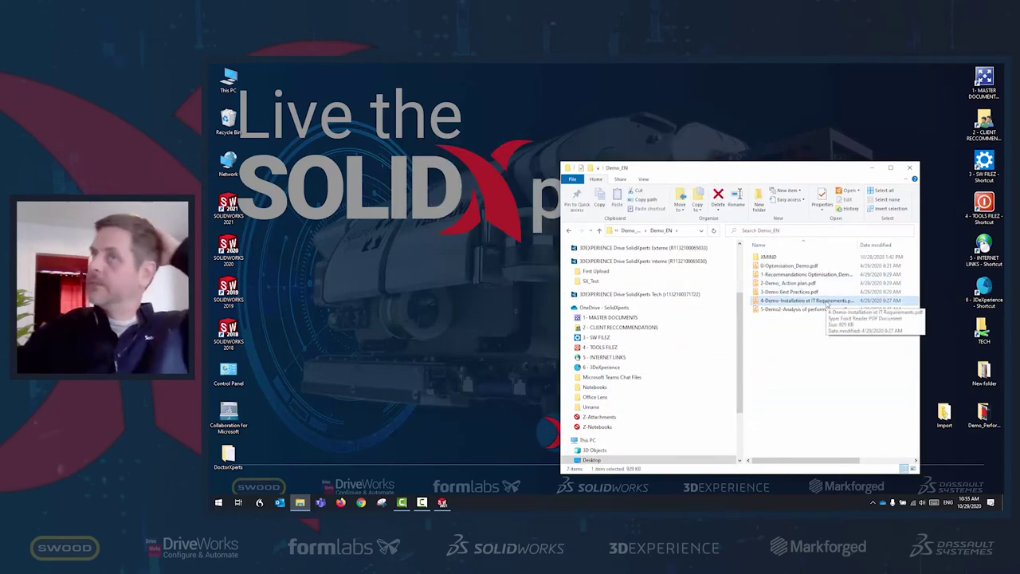
{"action": "double_click", "coordinate": [829, 301]}
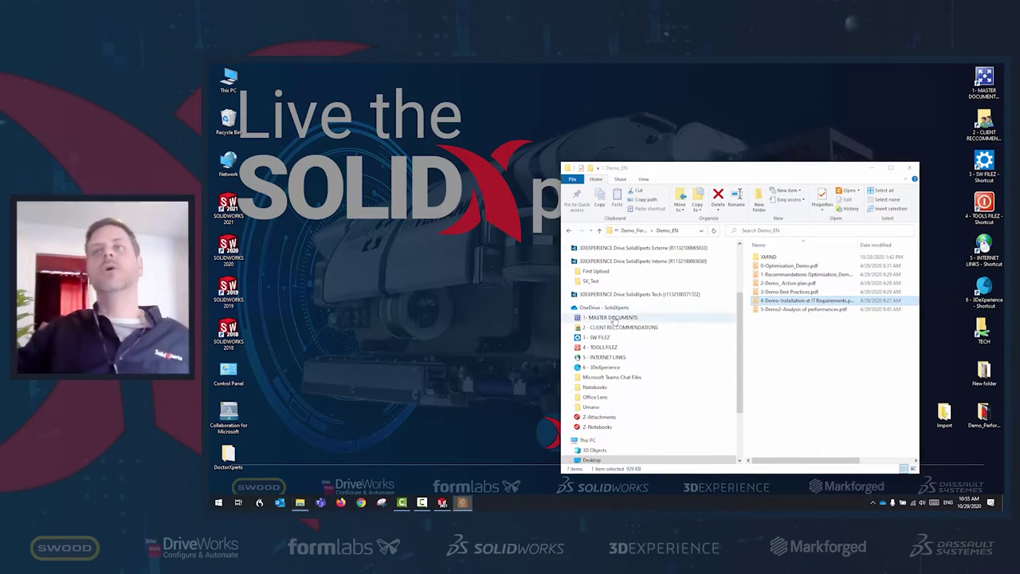
Read the CAD Admin Dashboard screenshot and its following paragraph in the PDF, then close the document
{"action": "scroll", "coordinate": [610, 315], "scroll_direction": "down", "scroll_amount": 4, "text": "ctrl"}
{"action": "scroll", "coordinate": [613, 321], "scroll_direction": "down", "scroll_amount": 5}
{"action": "scroll", "coordinate": [614, 321], "scroll_direction": "down", "scroll_amount": 20}
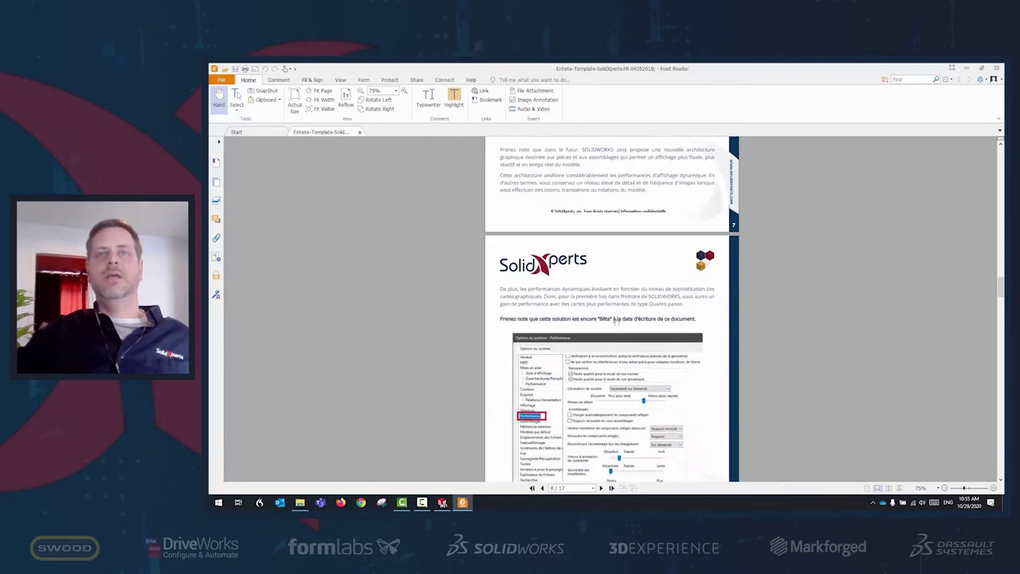
{"action": "scroll", "coordinate": [613, 335], "scroll_direction": "down", "scroll_amount": 8}
{"action": "scroll", "coordinate": [617, 288], "scroll_direction": "up", "scroll_amount": 7}
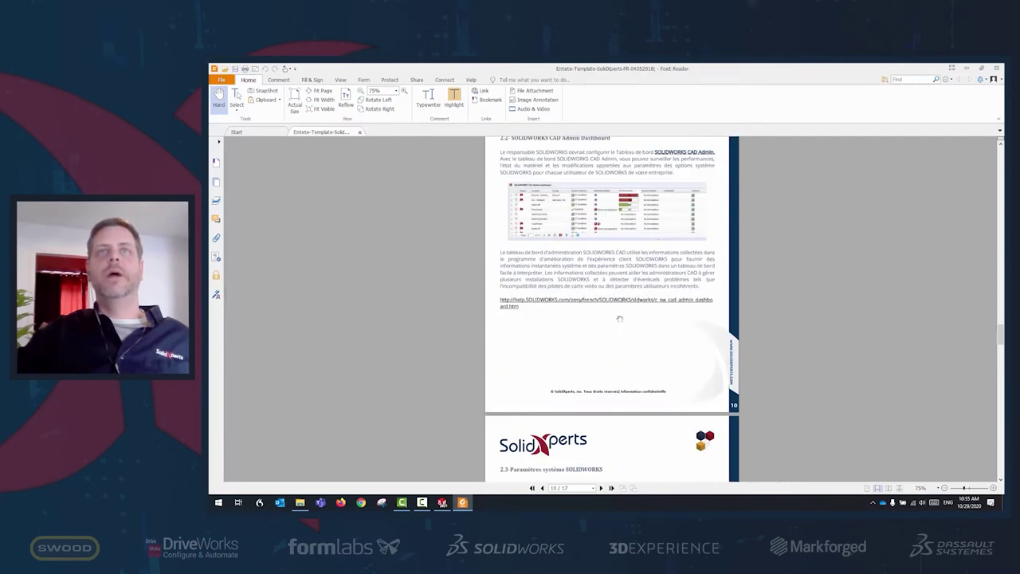
{"action": "scroll", "coordinate": [618, 288], "scroll_direction": "up", "scroll_amount": 5, "text": "ctrl"}
{"action": "scroll", "coordinate": [610, 295], "scroll_direction": "up", "scroll_amount": 2}
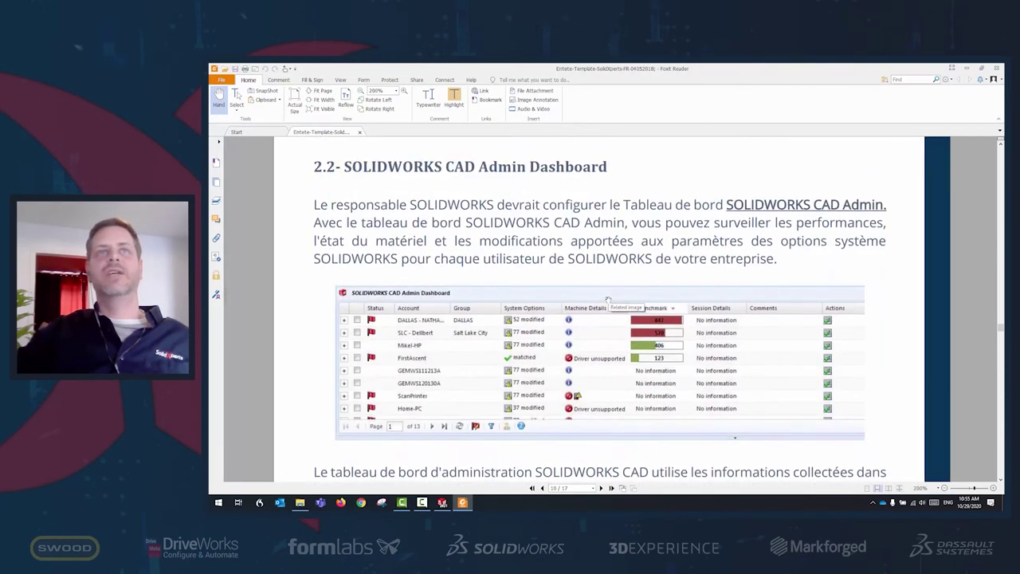
{"action": "scroll", "coordinate": [608, 300], "scroll_direction": "down", "scroll_amount": 1}
{"action": "scroll", "coordinate": [607, 299], "scroll_direction": "up", "scroll_amount": 1, "text": "ctrl"}
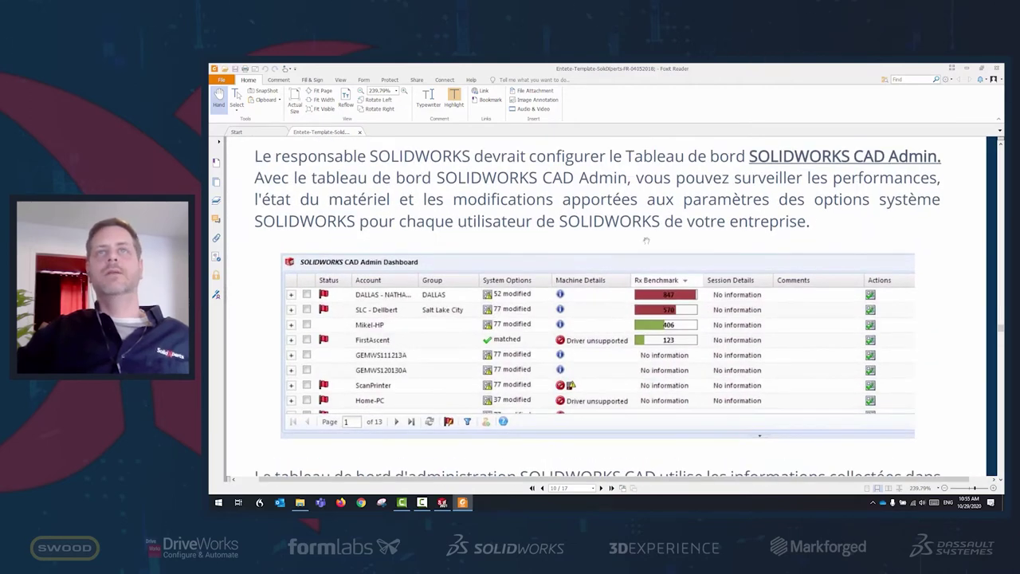
{"action": "scroll", "coordinate": [626, 389], "scroll_direction": "down", "scroll_amount": 1}
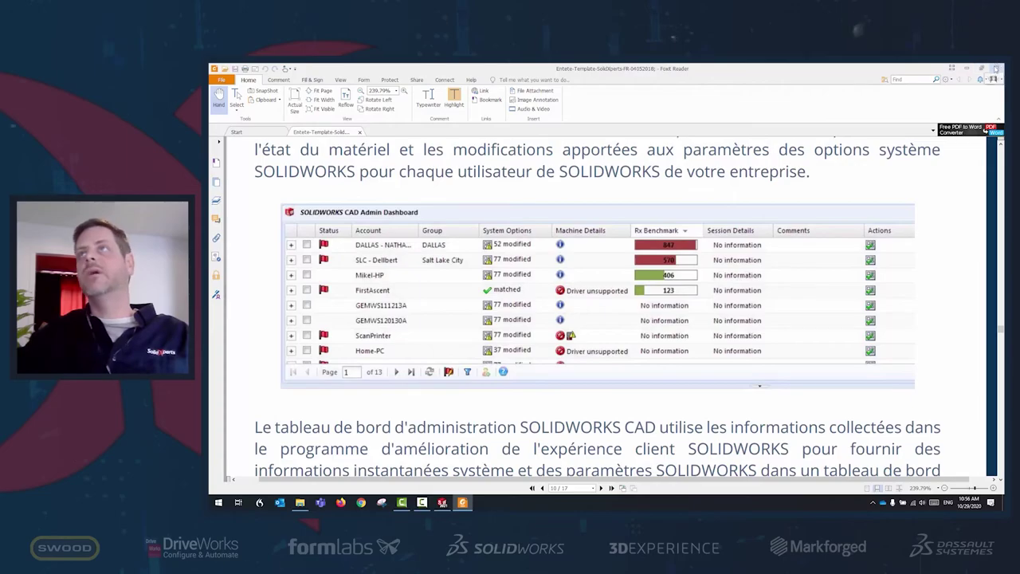
{"action": "left_click", "coordinate": [996, 69]}
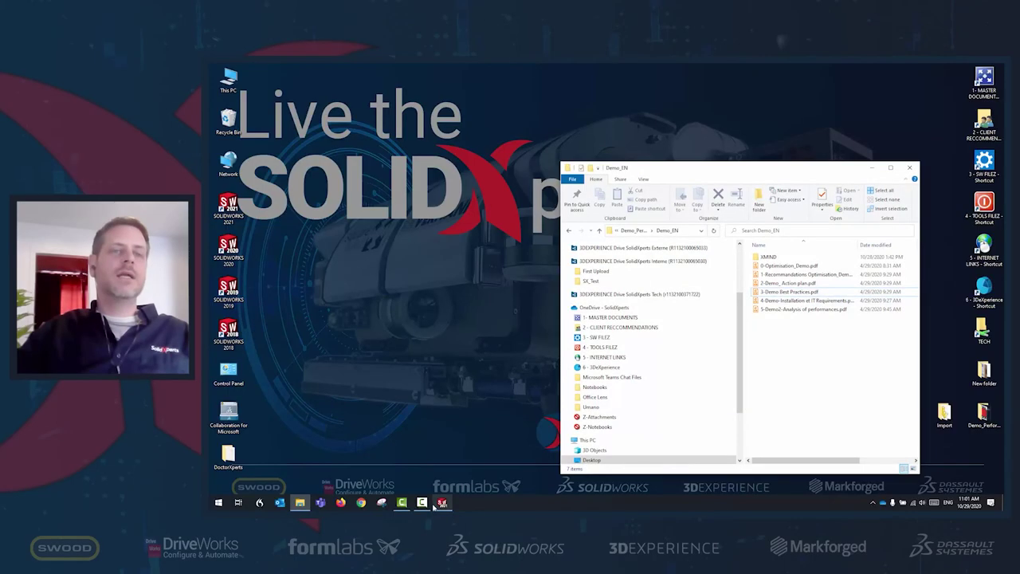
Return to the Demo_old_Template cube part and start Design Checker from the Evaluate tab
{"action": "left_click", "coordinate": [441, 503]}
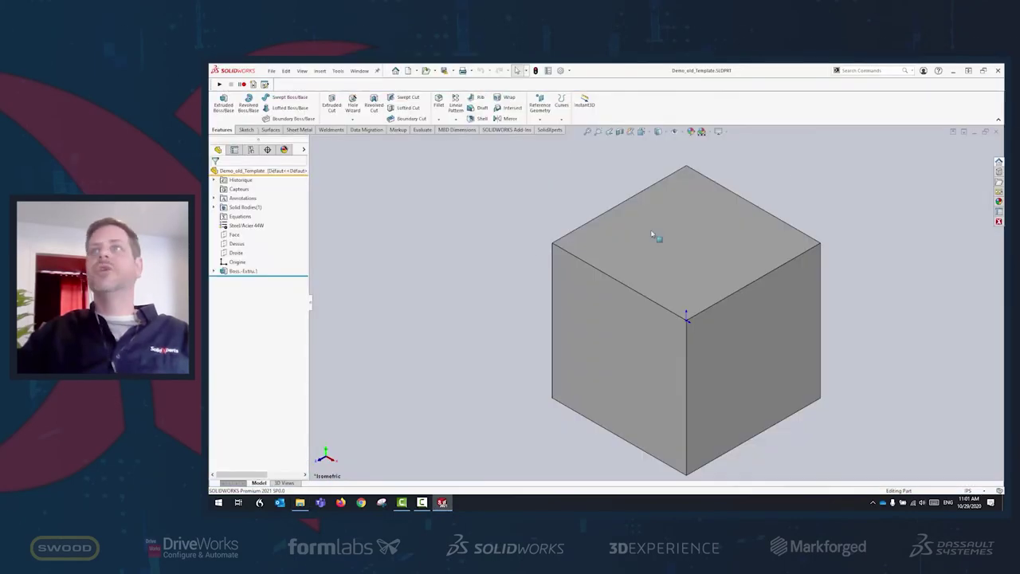
{"action": "left_click", "coordinate": [421, 130]}
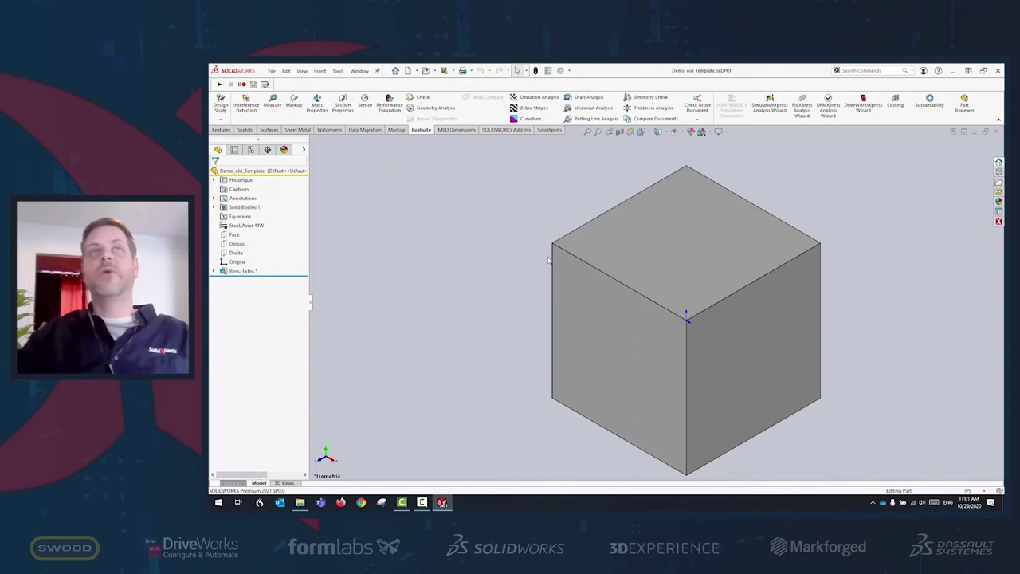
{"action": "left_click", "coordinate": [697, 111]}
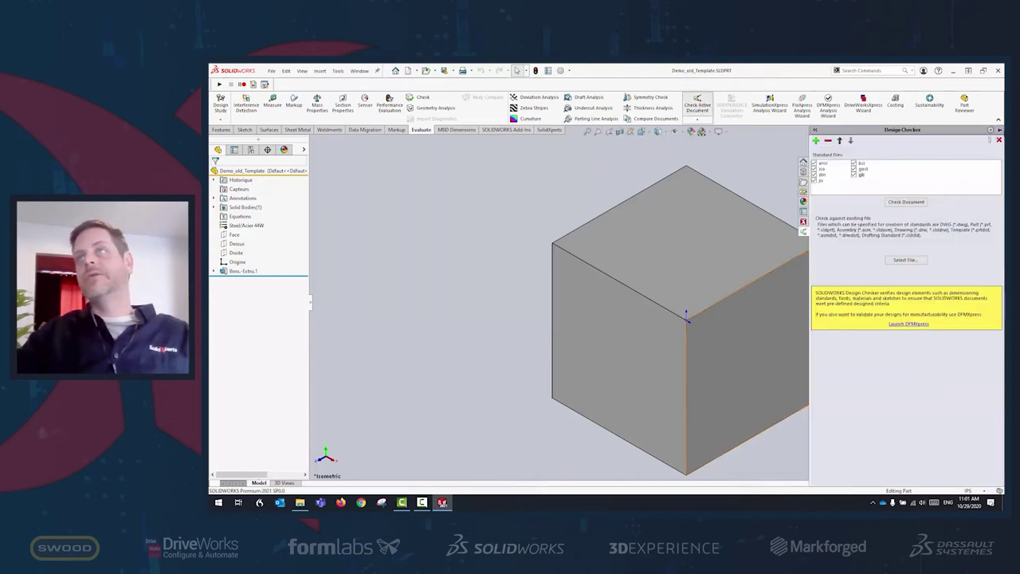
Launch standalone Design Checker with Build Checks and start a new, empty standards file
{"action": "left_click", "coordinate": [999, 140]}
{"action": "left_click", "coordinate": [697, 119]}
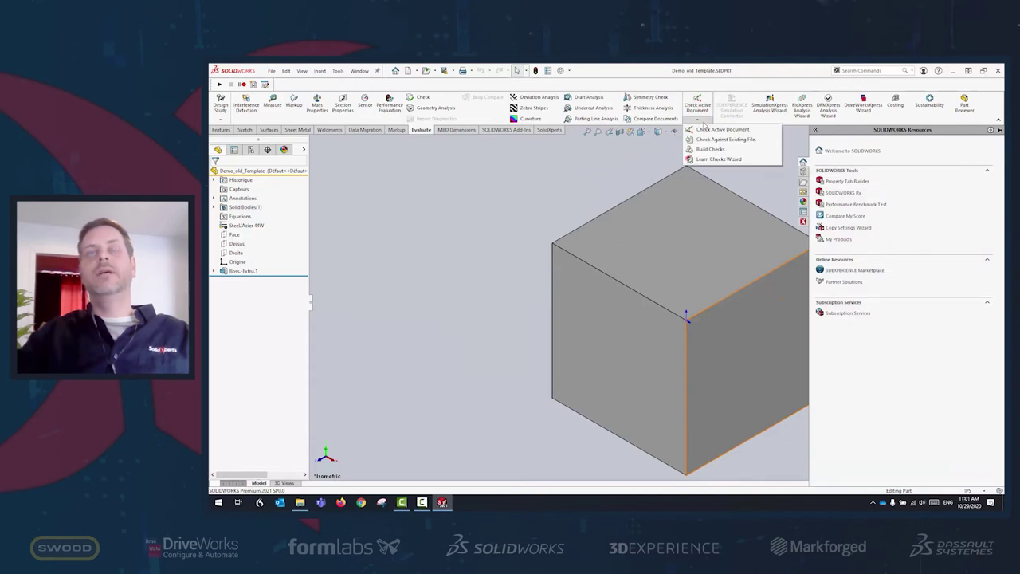
{"action": "left_click", "coordinate": [709, 149]}
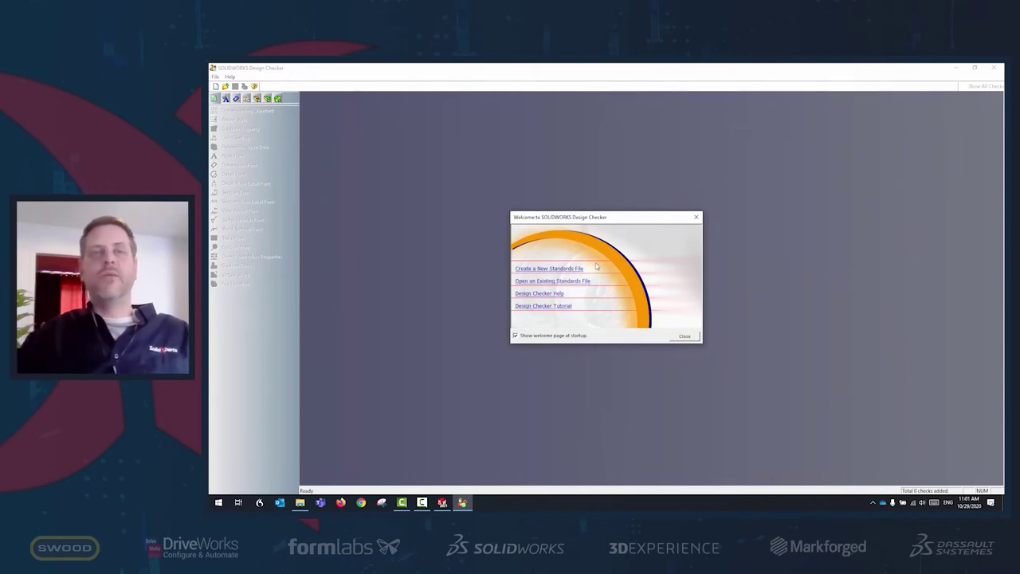
{"action": "left_click", "coordinate": [564, 269]}
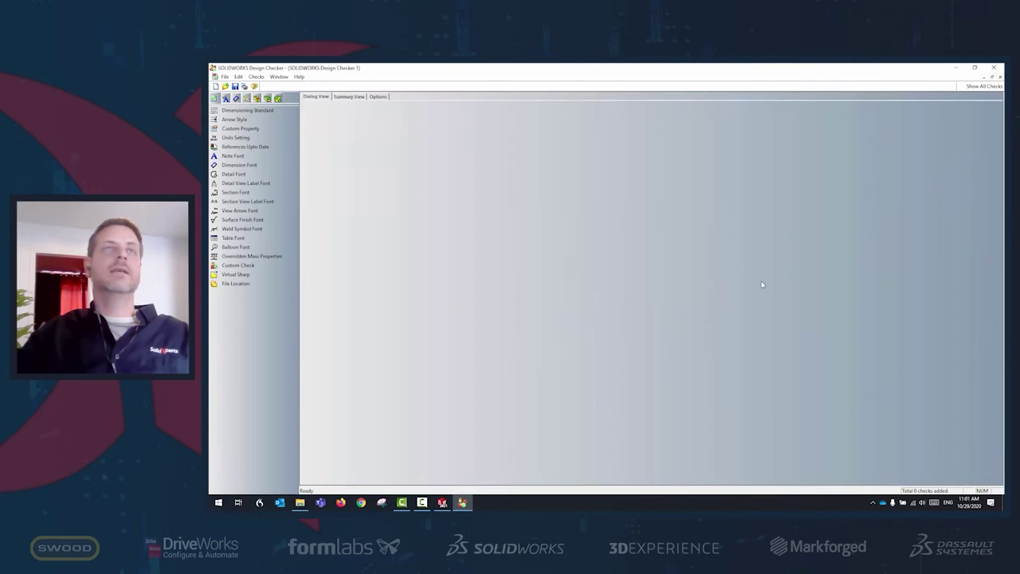
Add the Fully Defined Sketch, Fixed Parts and Mate Error/Warnings checks to the new standard
{"action": "left_click", "coordinate": [276, 97]}
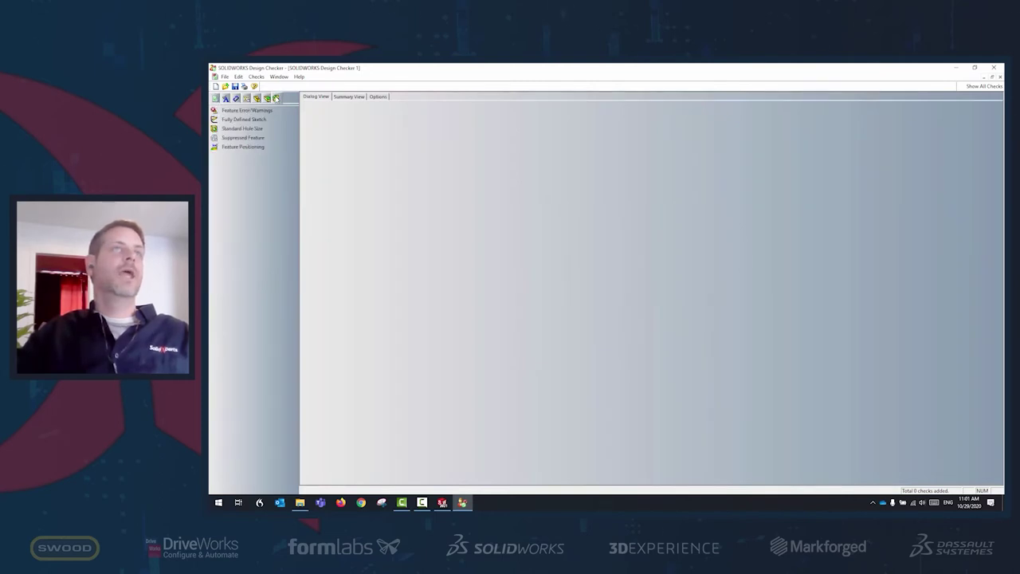
{"action": "left_click", "coordinate": [240, 119]}
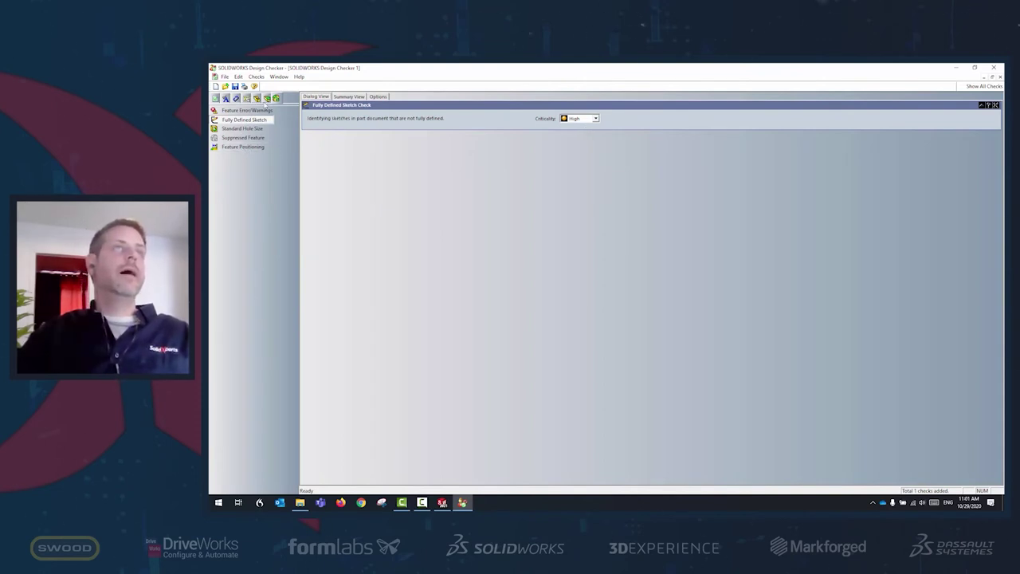
{"action": "left_click", "coordinate": [257, 100]}
{"action": "left_click", "coordinate": [235, 129]}
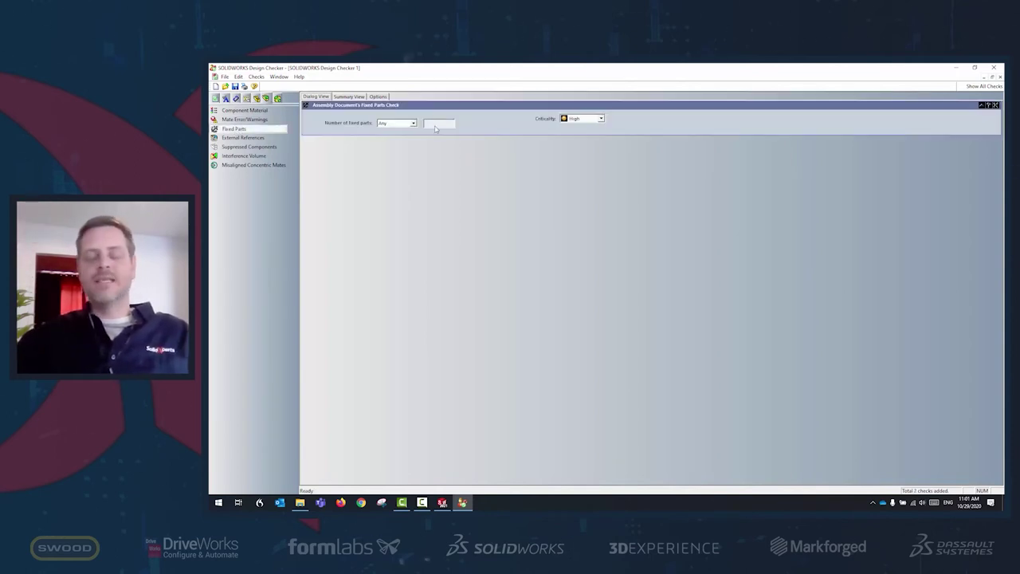
{"action": "left_click", "coordinate": [239, 119], "text": "ctrl"}
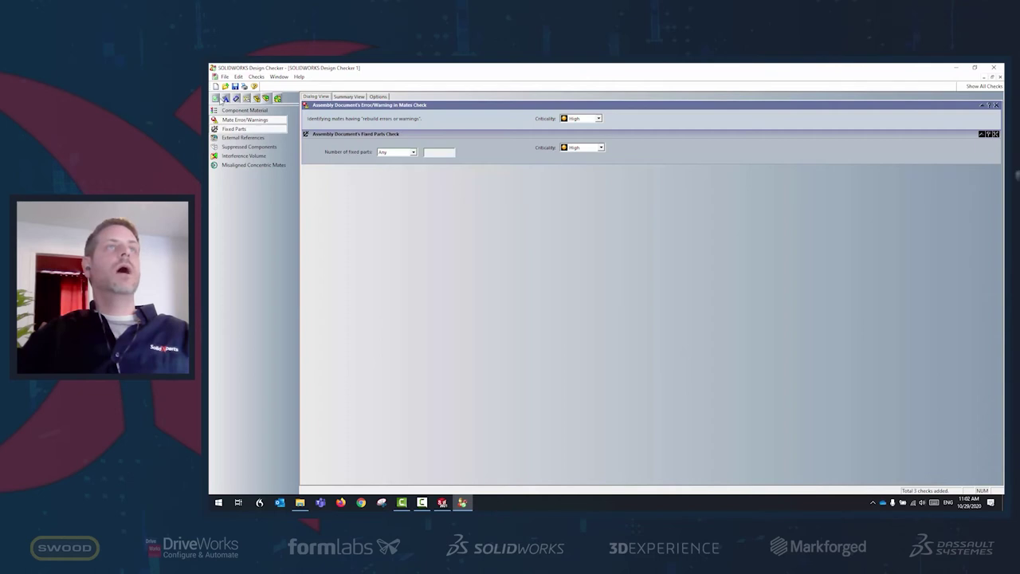
{"action": "left_click", "coordinate": [236, 98]}
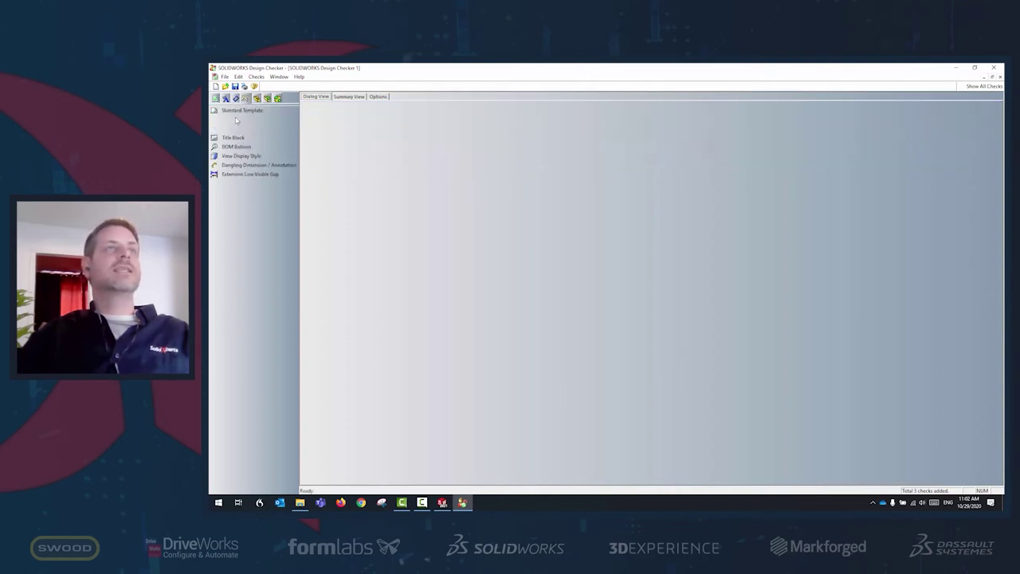
Browse the Dimension checks, then add the Document Custom Property check at High criticality
{"action": "left_click", "coordinate": [247, 98]}
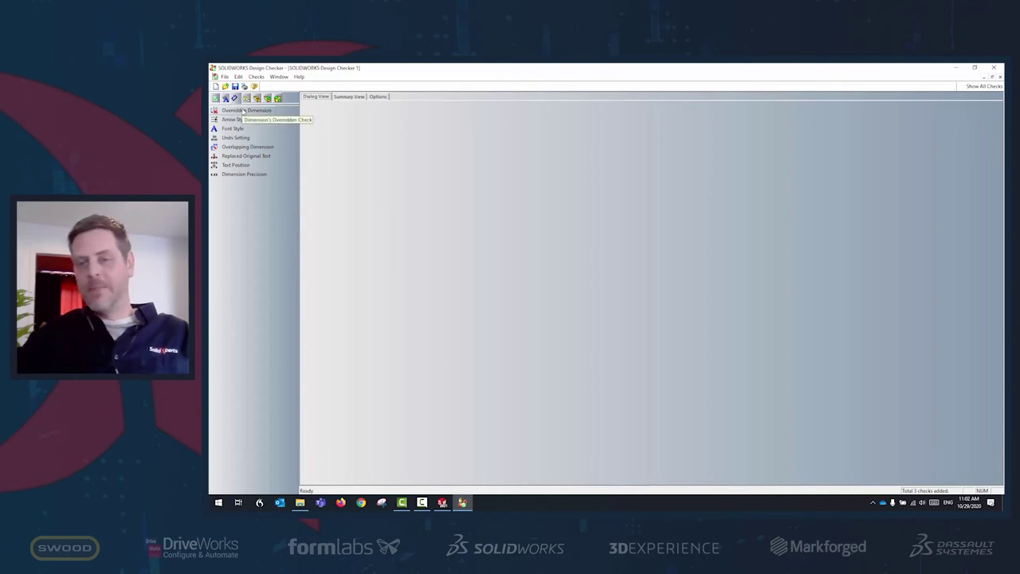
{"action": "left_click", "coordinate": [215, 97]}
{"action": "left_click", "coordinate": [239, 128]}
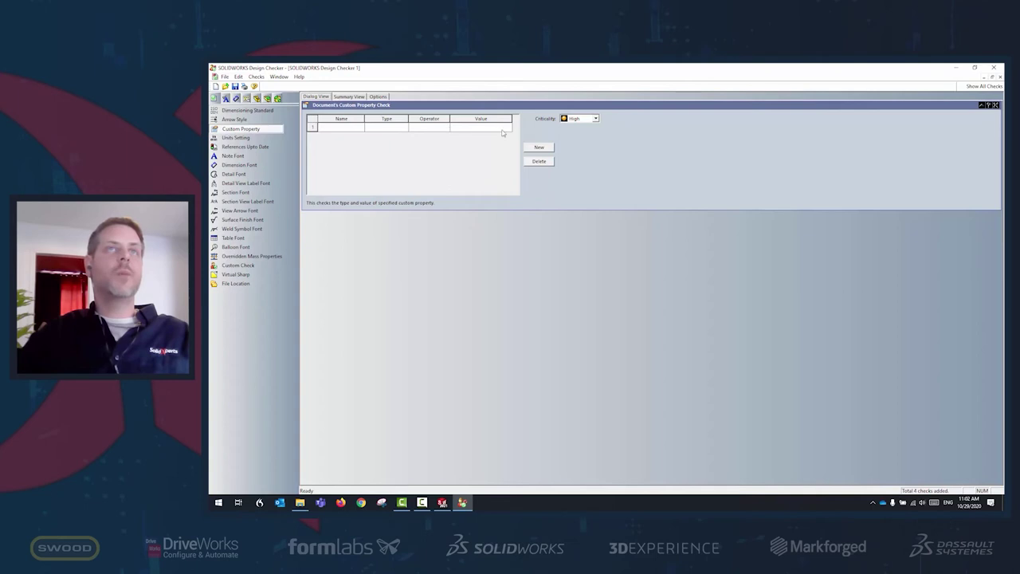
{"action": "left_click", "coordinate": [348, 128]}
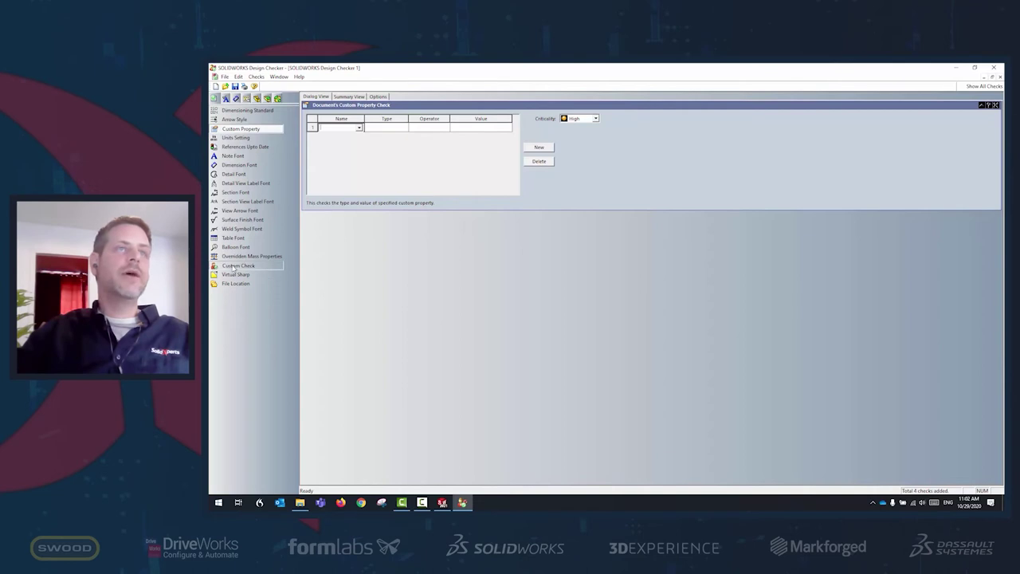
Add the Document Custom Check for validation macros, then close the Design Checker standard
{"action": "double_click", "coordinate": [275, 267]}
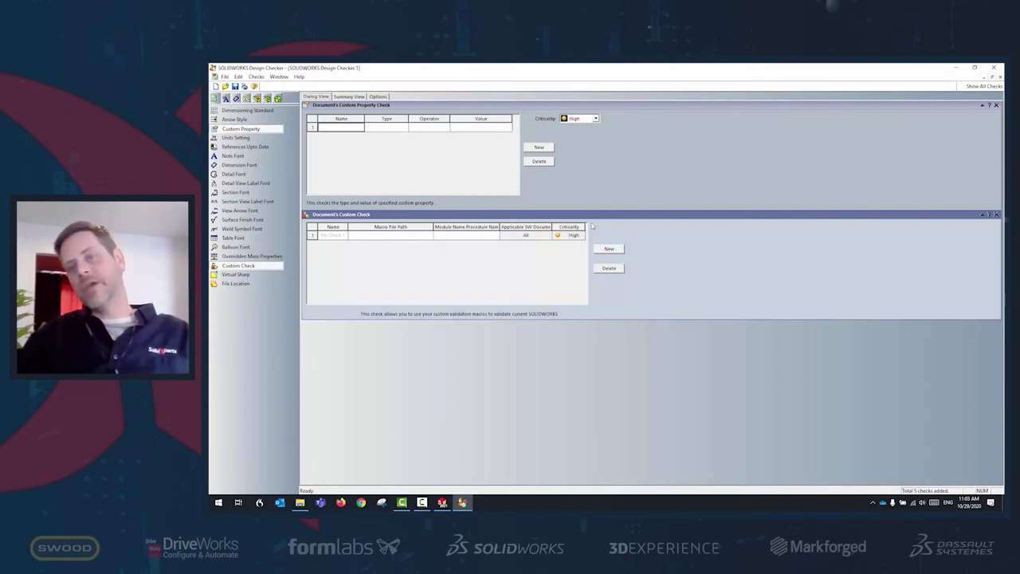
{"action": "left_click", "coordinate": [993, 67]}
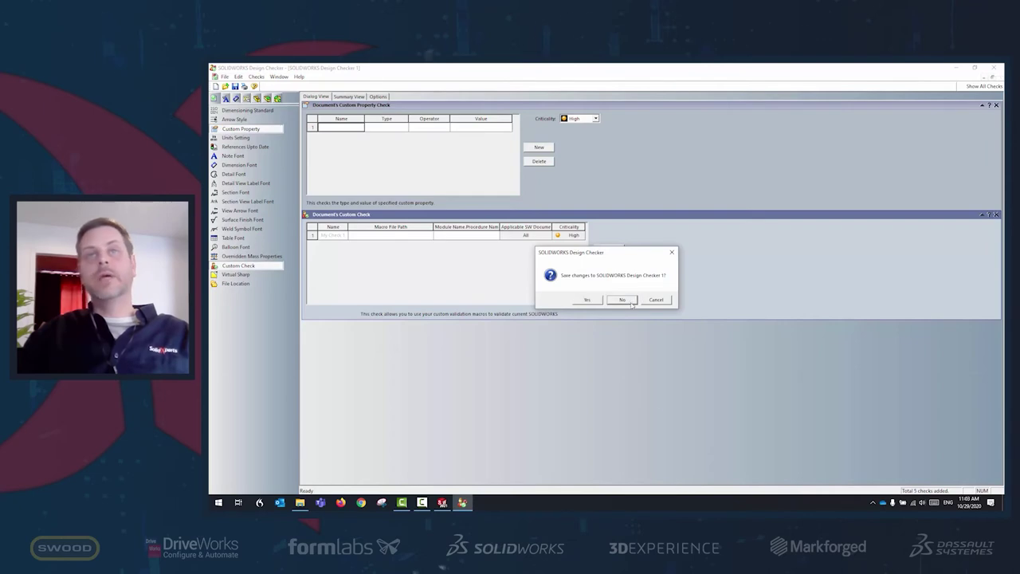
Discard the unsaved standard and run Check Active Document on the cube part, accepting the duplicate-checks warning
{"action": "left_click", "coordinate": [622, 299]}
{"action": "left_click", "coordinate": [697, 106]}
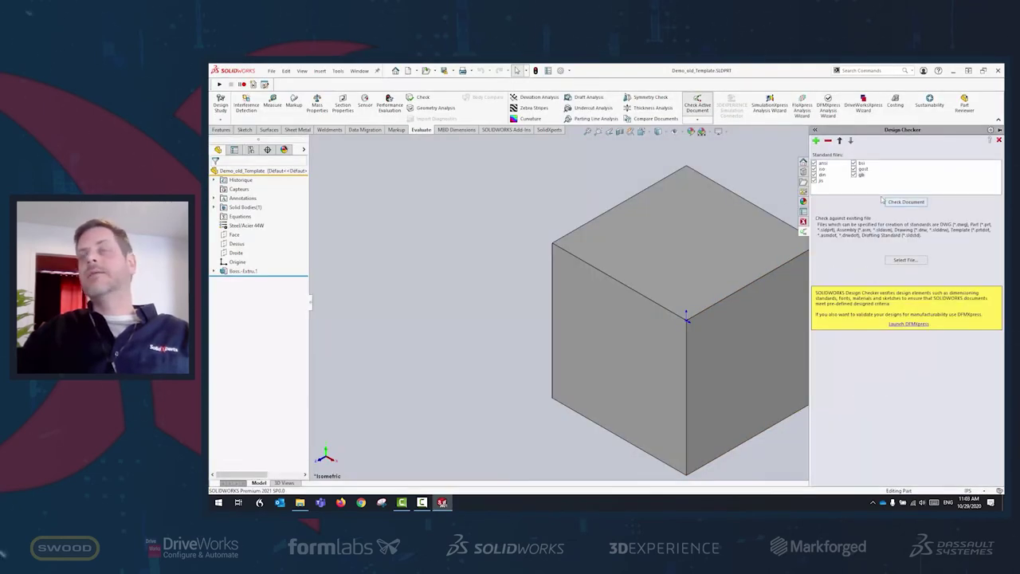
{"action": "left_click", "coordinate": [913, 203]}
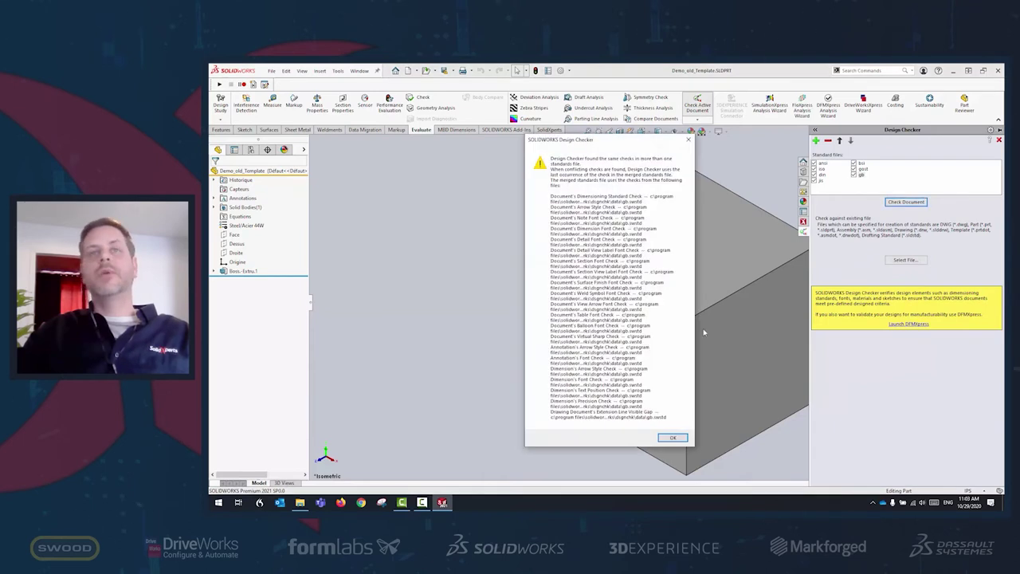
{"action": "left_click", "coordinate": [679, 439]}
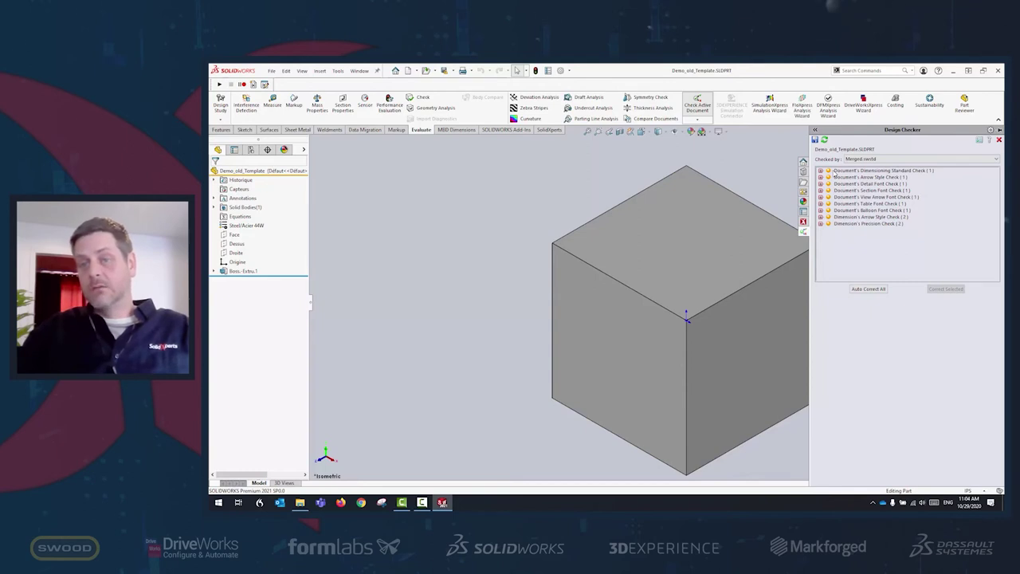
Compare actual versus preferred values for the Arrow Style and Section Font checks, then close the cube part
{"action": "left_click", "coordinate": [821, 177]}
{"action": "left_click", "coordinate": [866, 183]}
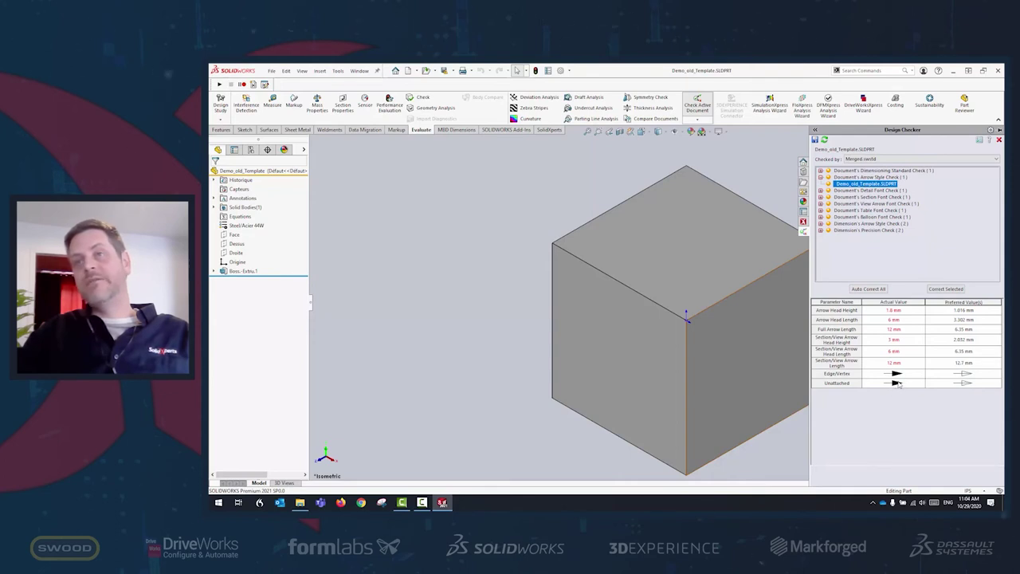
{"action": "left_click", "coordinate": [855, 197]}
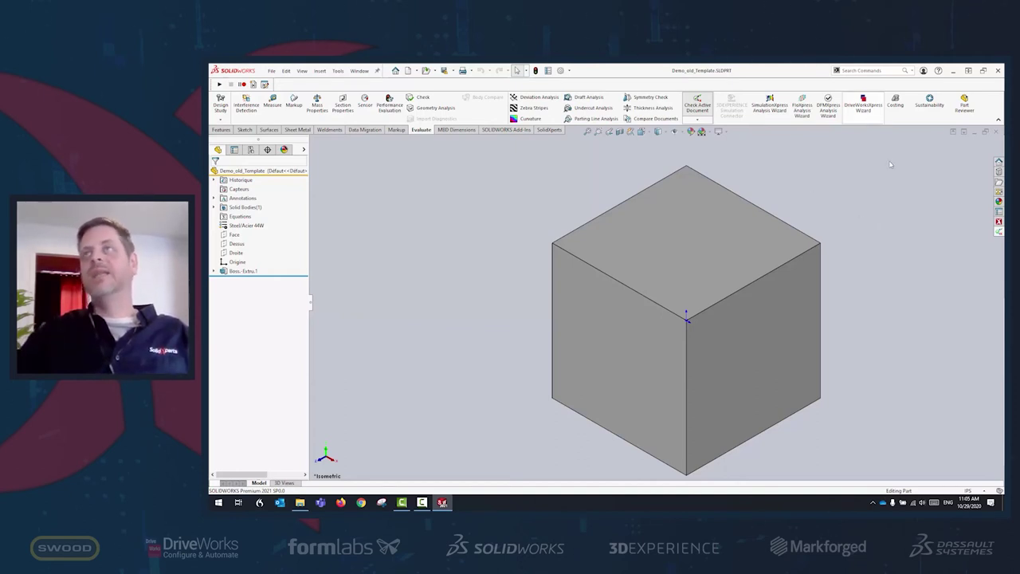
{"action": "left_click", "coordinate": [996, 132]}
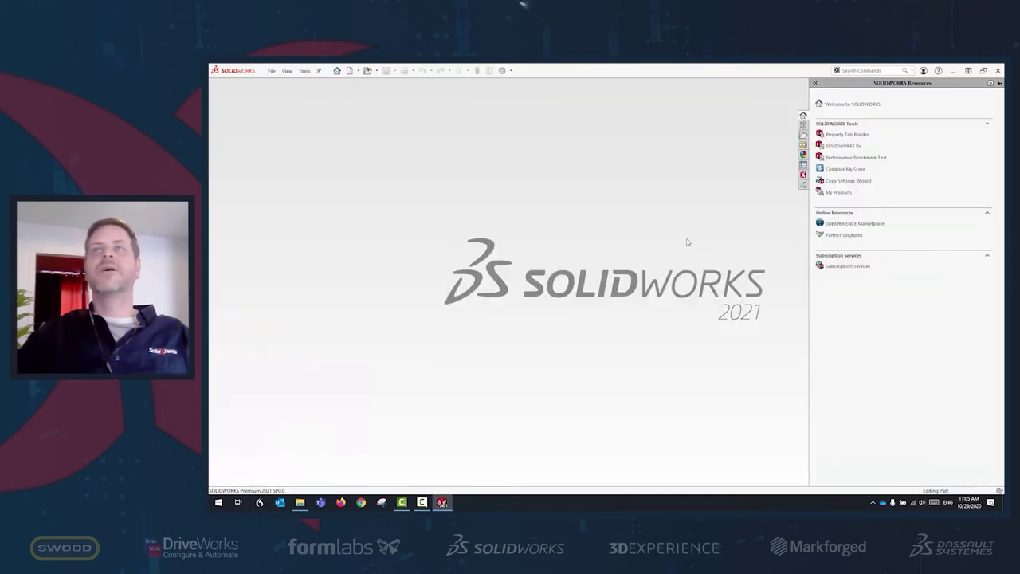
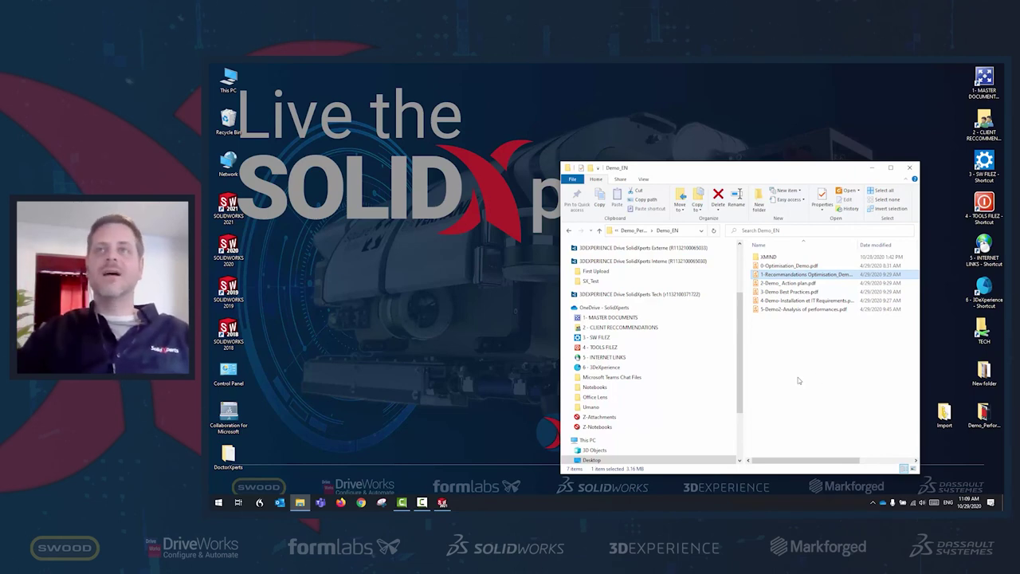
Select 4-Demo-Installation et IT Requirements.pdf in the Demo_EN folder list
{"action": "left_click", "coordinate": [823, 301]}
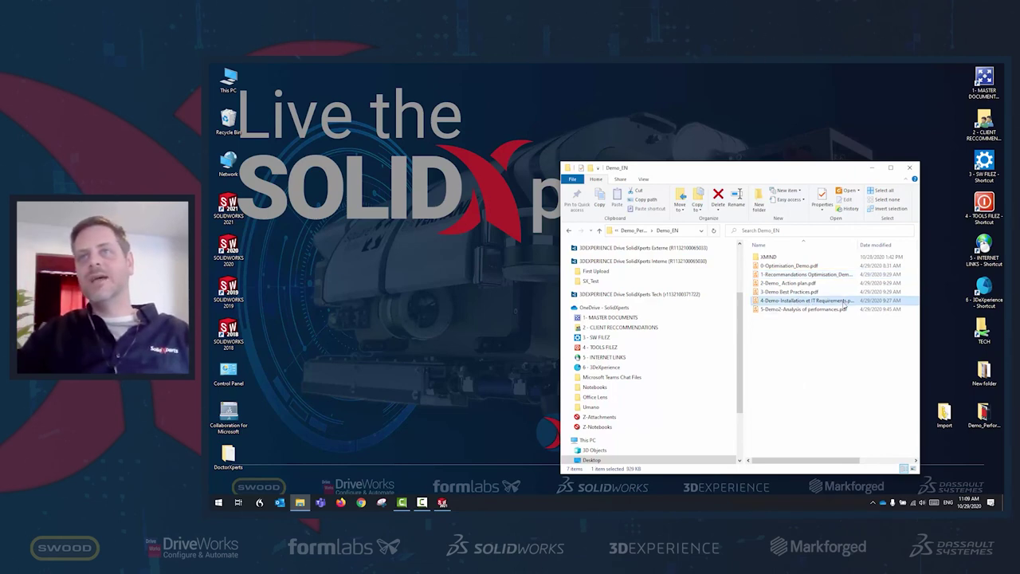